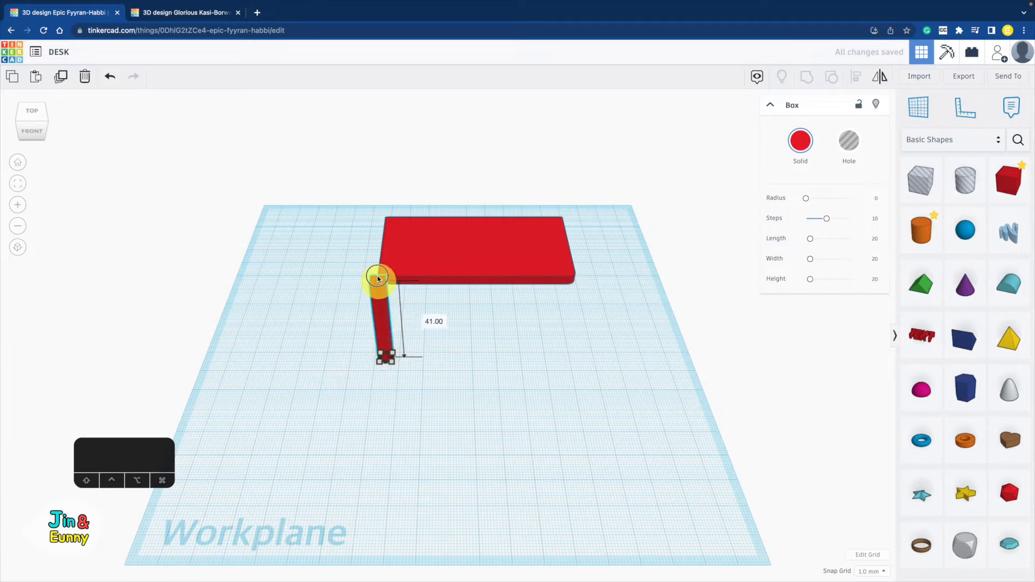
Raise the thin leg box's height to 59 mm and tilt the leg sideways by about 8°.
{"action": "right_click_drag", "start_coordinate": [576, 372], "coordinate": [398, 335]}
{"action": "left_click_drag", "start_coordinate": [398, 335], "coordinate": [392, 328], "text": "shift"}
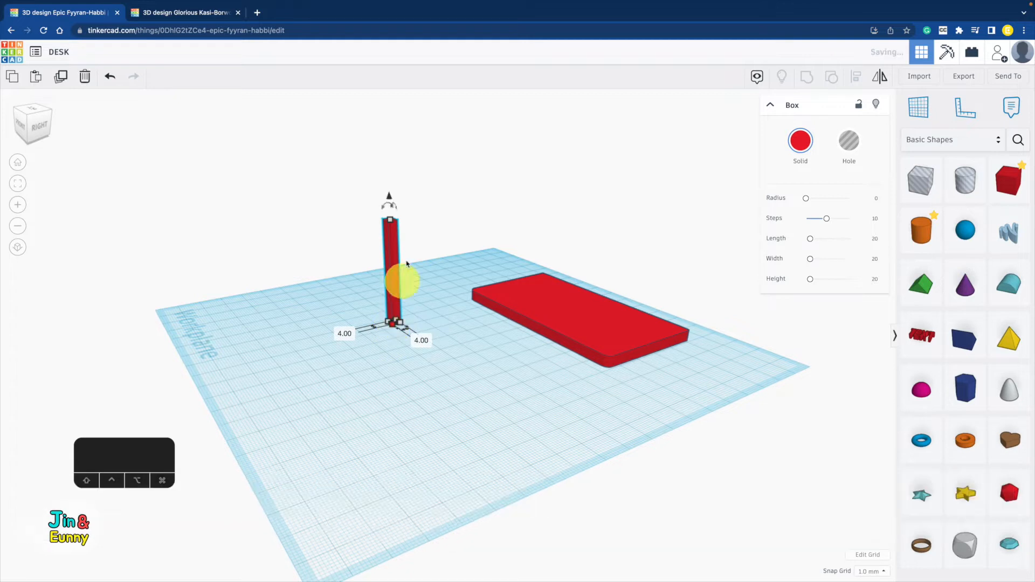
{"action": "left_click_drag", "start_coordinate": [390, 225], "coordinate": [389, 193]}
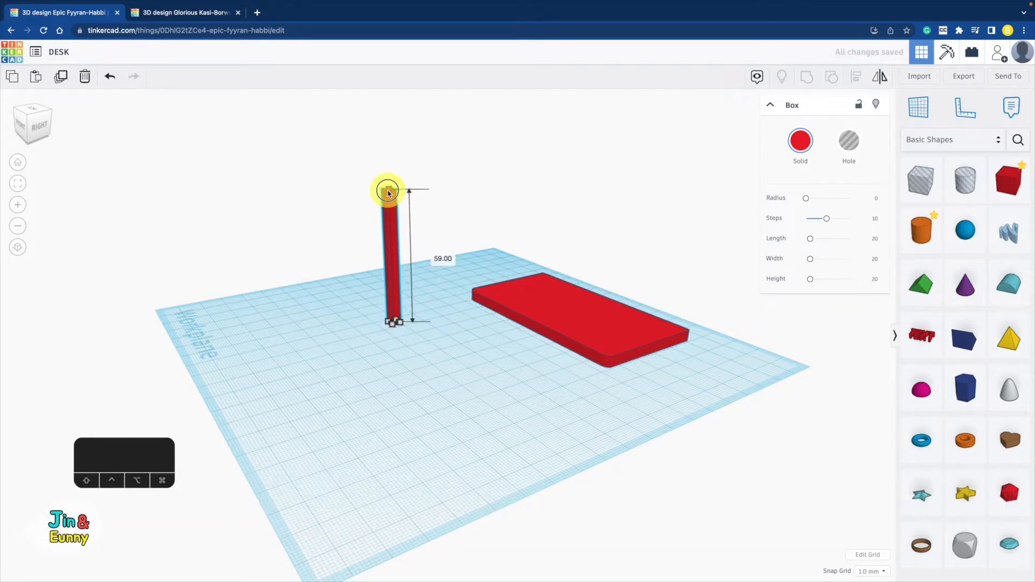
{"action": "right_click_drag", "start_coordinate": [439, 242], "coordinate": [422, 219]}
{"action": "left_click_drag", "start_coordinate": [409, 195], "coordinate": [429, 187]}
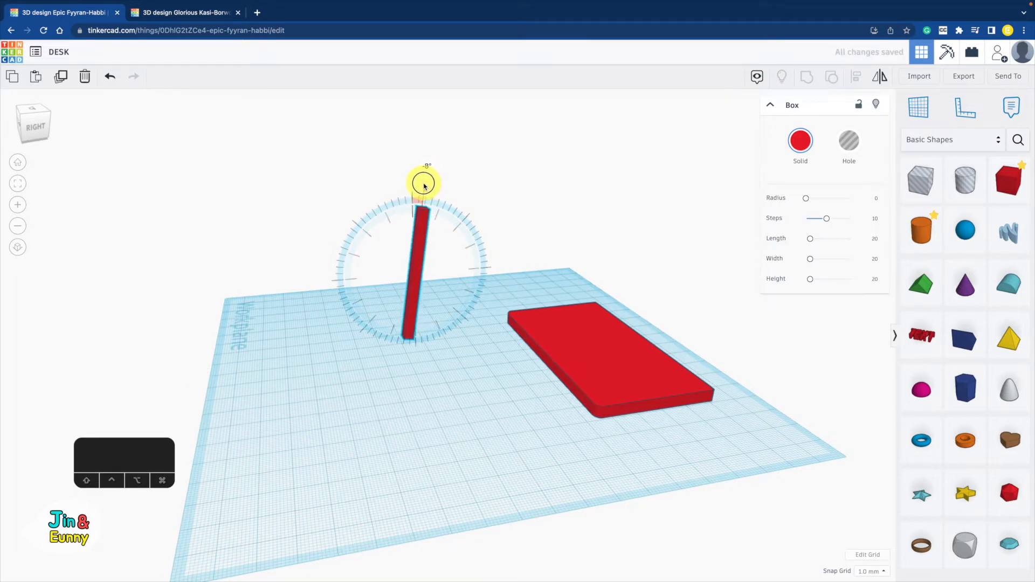
Cut the leg's foot flat by lowering it 3 mm into a box hole sunk beneath the workplane and grouping the two.
{"action": "left_click_drag", "start_coordinate": [920, 181], "coordinate": [407, 334]}
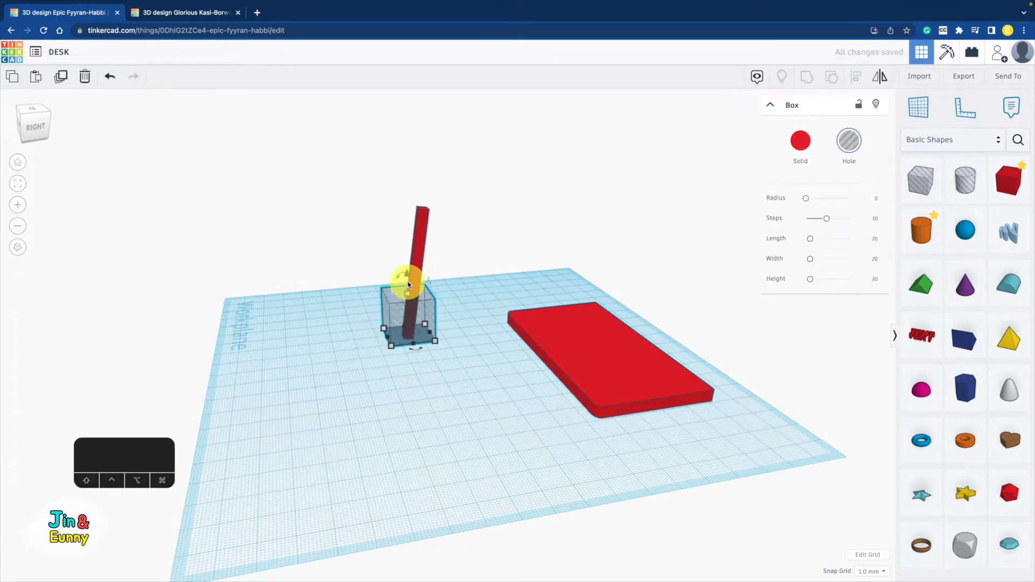
{"action": "left_click_drag", "start_coordinate": [409, 277], "coordinate": [412, 320]}
{"action": "left_click", "coordinate": [422, 248]}
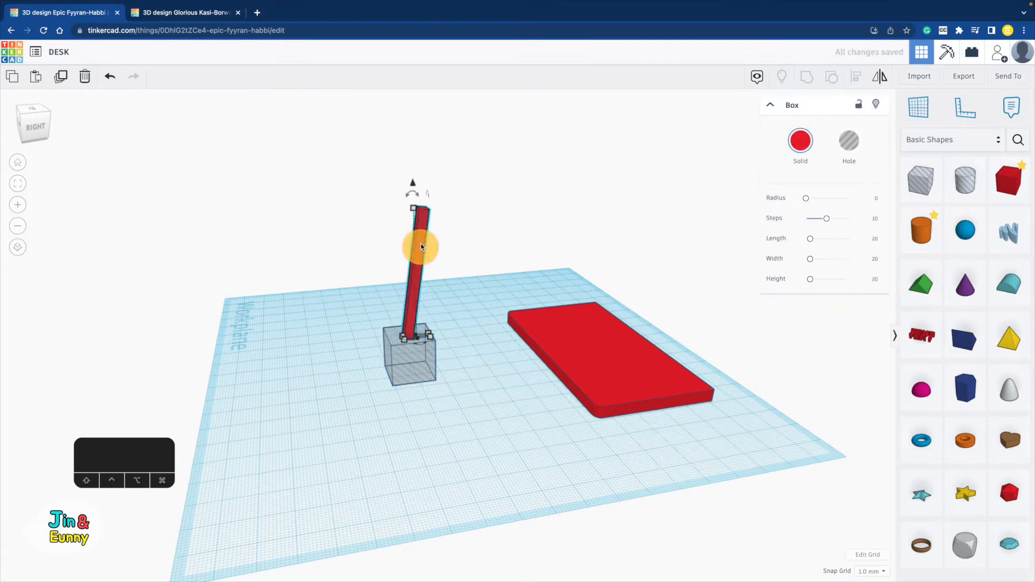
{"action": "left_click_drag", "start_coordinate": [413, 185], "coordinate": [412, 191]}
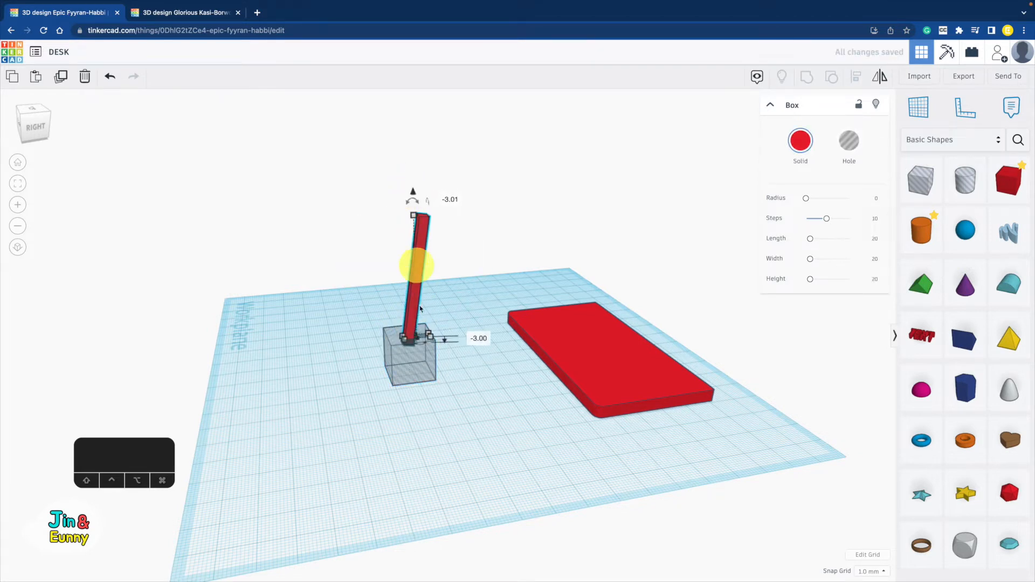
{"action": "left_click", "coordinate": [411, 372], "text": "shift"}
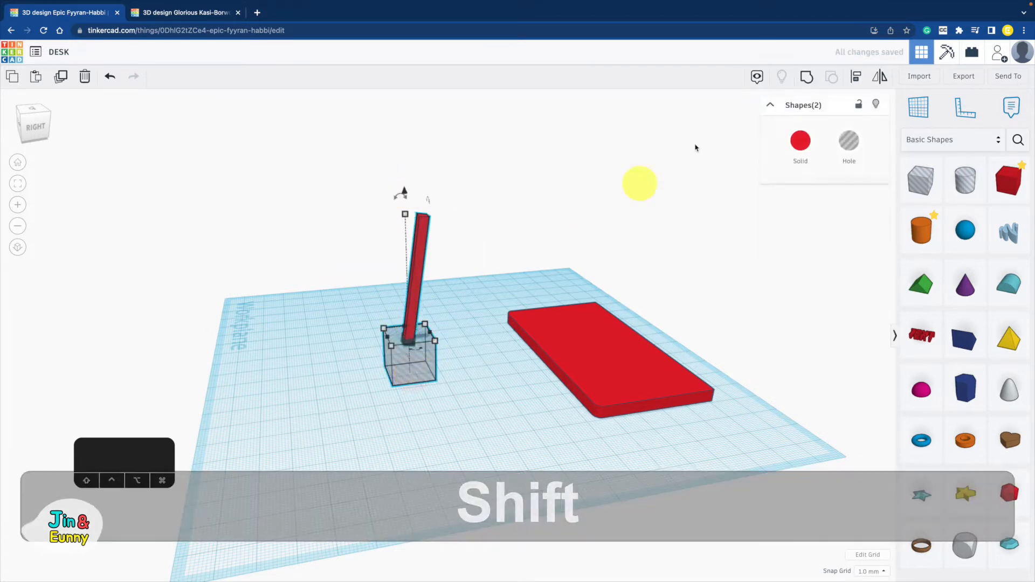
{"action": "left_click", "coordinate": [803, 77]}
Duplicate the trimmed leg beside the original and mirror the copy so the two legs lean towards each other.
{"action": "right_click_drag", "start_coordinate": [485, 293], "coordinate": [439, 298]}
{"action": "left_click_drag", "start_coordinate": [439, 300], "coordinate": [488, 291], "text": "shift"}
{"action": "left_click", "coordinate": [877, 77]}
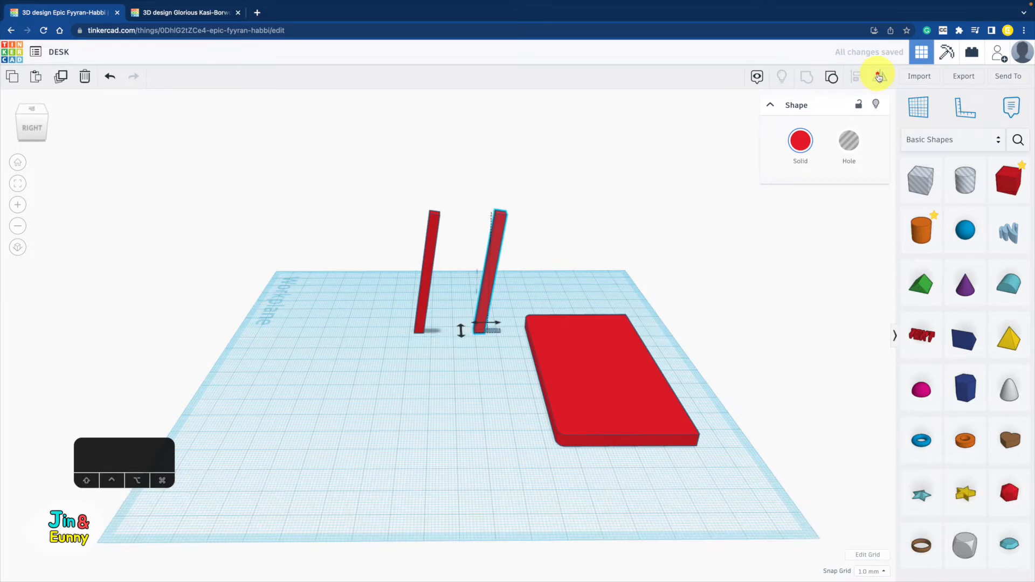
{"action": "left_click", "coordinate": [494, 325]}
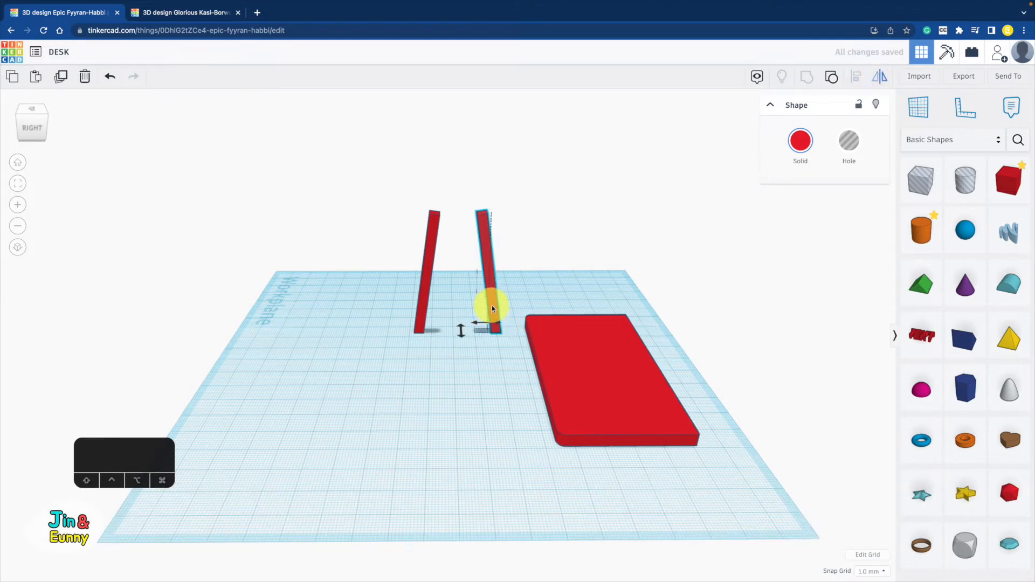
Compare the leg spacing with the tabletop's width, nudge the mirrored leg outward about 2 mm, and move the tabletop aside again.
{"action": "left_click_drag", "start_coordinate": [629, 383], "coordinate": [489, 387]}
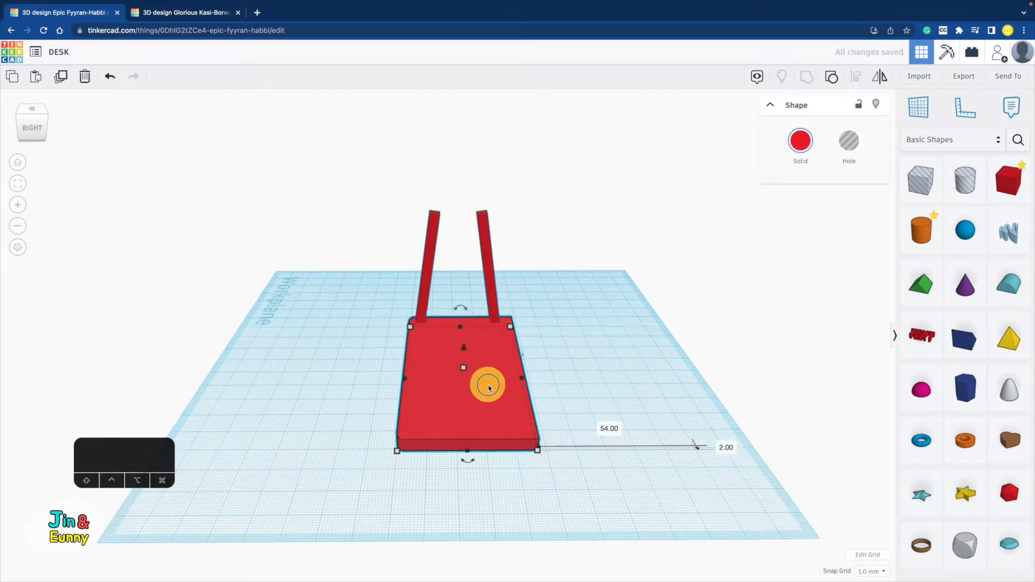
{"action": "left_click", "coordinate": [490, 290]}
{"action": "key", "text": "Right"}
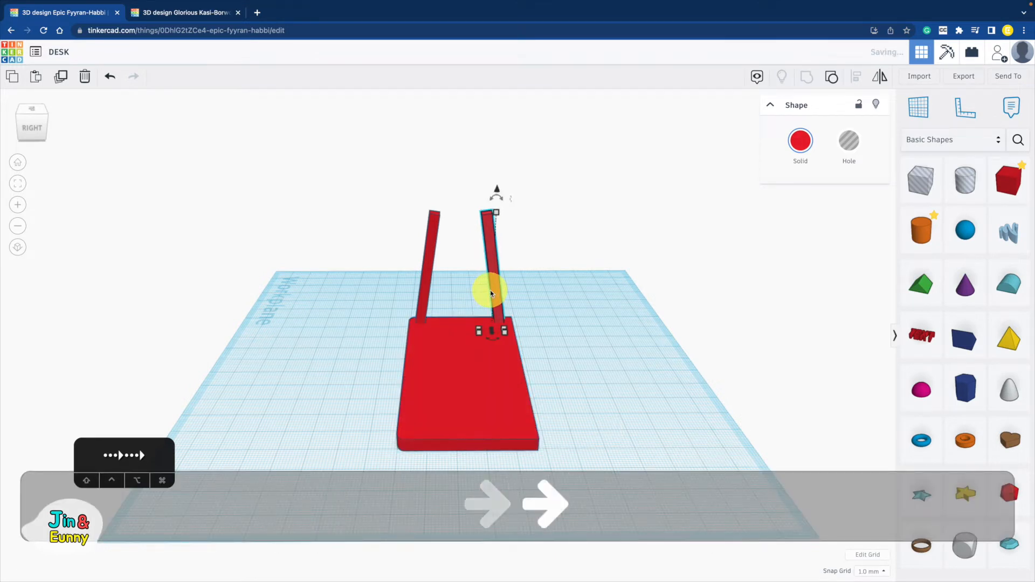
{"action": "left_click_drag", "start_coordinate": [457, 408], "coordinate": [626, 411]}
{"action": "left_click", "coordinate": [481, 416]}
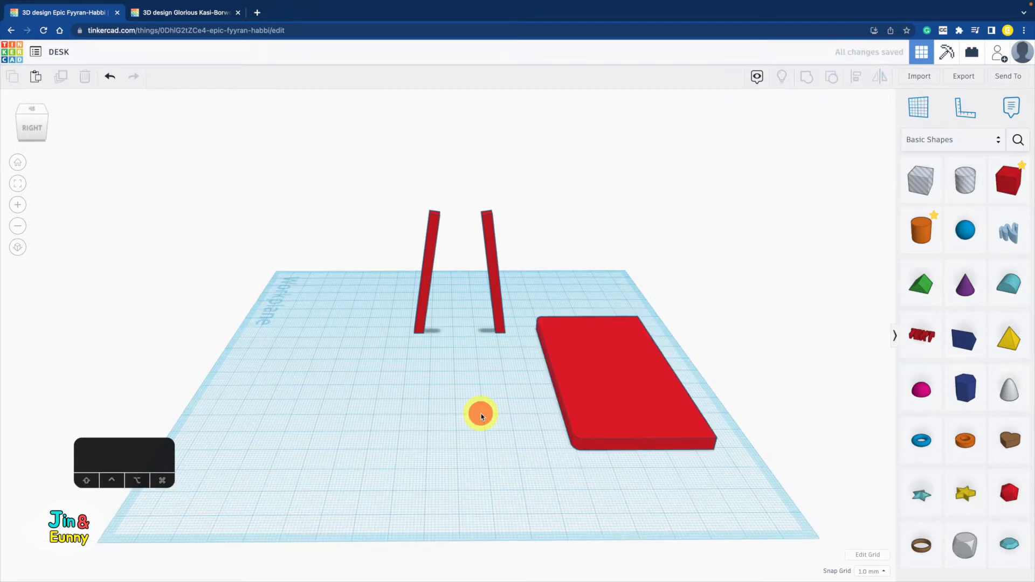
Place a solid box between the two legs and set its depth to 4 mm.
{"action": "left_click", "coordinate": [1019, 199]}
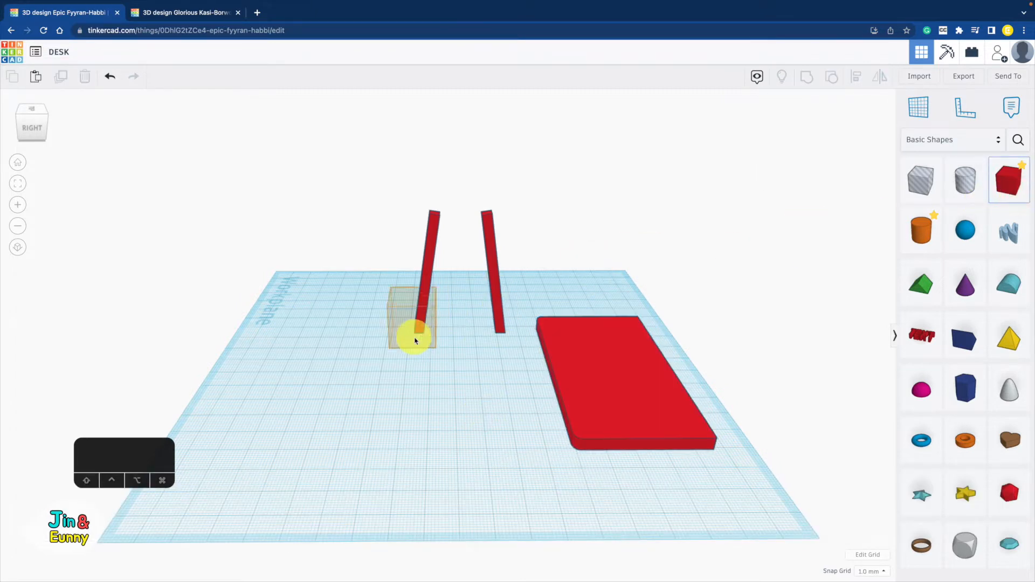
{"action": "left_click", "coordinate": [446, 350]}
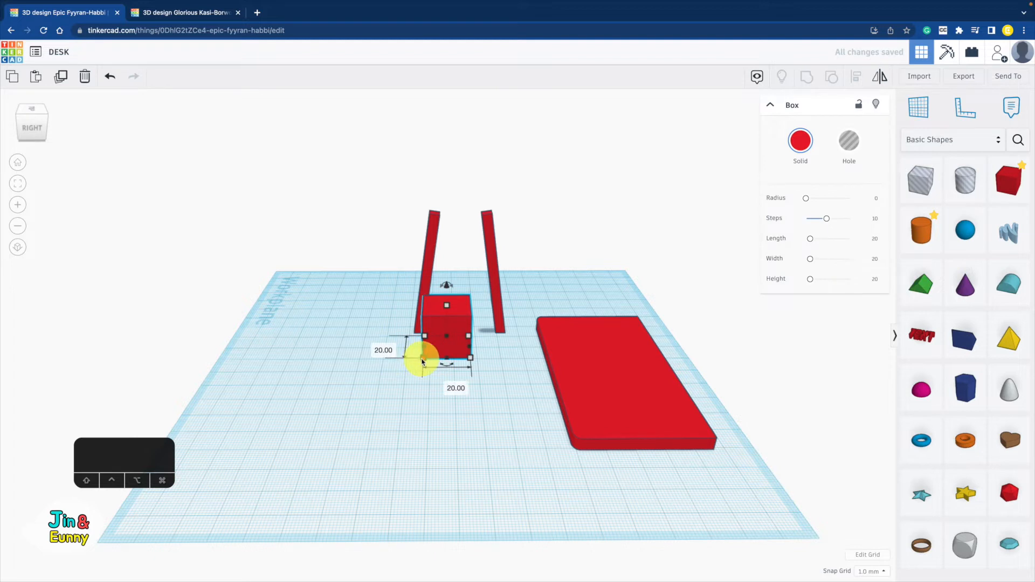
{"action": "type", "text": "4"}
{"action": "key", "text": "Return"}
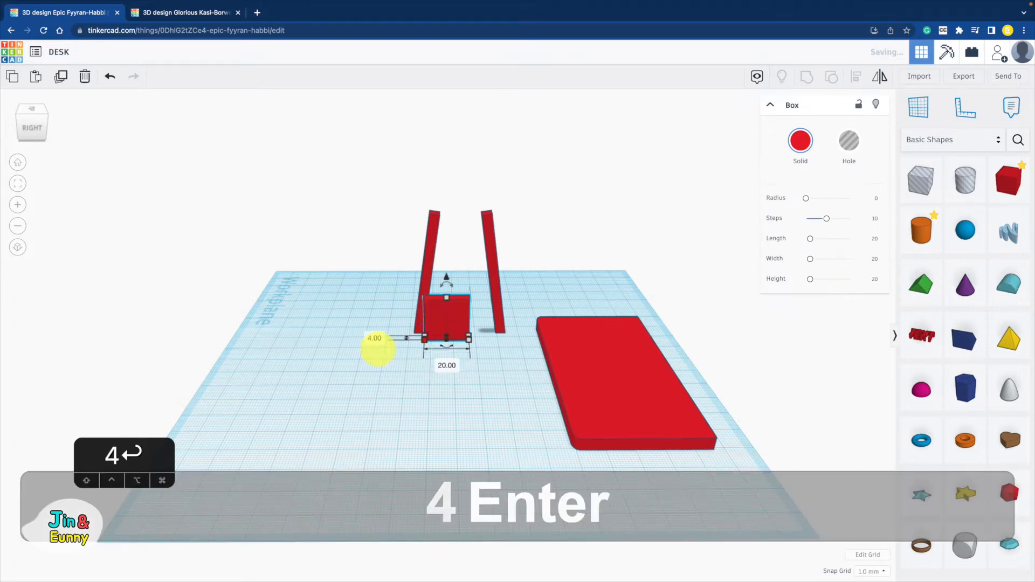
{"action": "left_click", "coordinate": [465, 344]}
Stretch the new box to about 43 mm long and flatten it into a thin crossbar aligned with the legs' feet.
{"action": "right_click_drag", "start_coordinate": [465, 348], "coordinate": [467, 351]}
{"action": "mouse_move", "coordinate": [469, 333]}
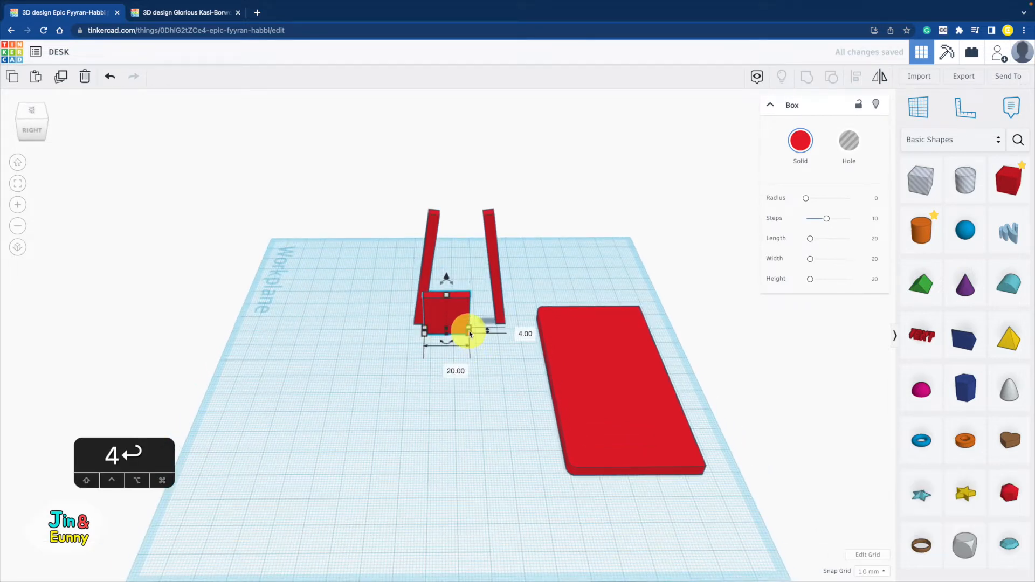
{"action": "left_click", "coordinate": [469, 332]}
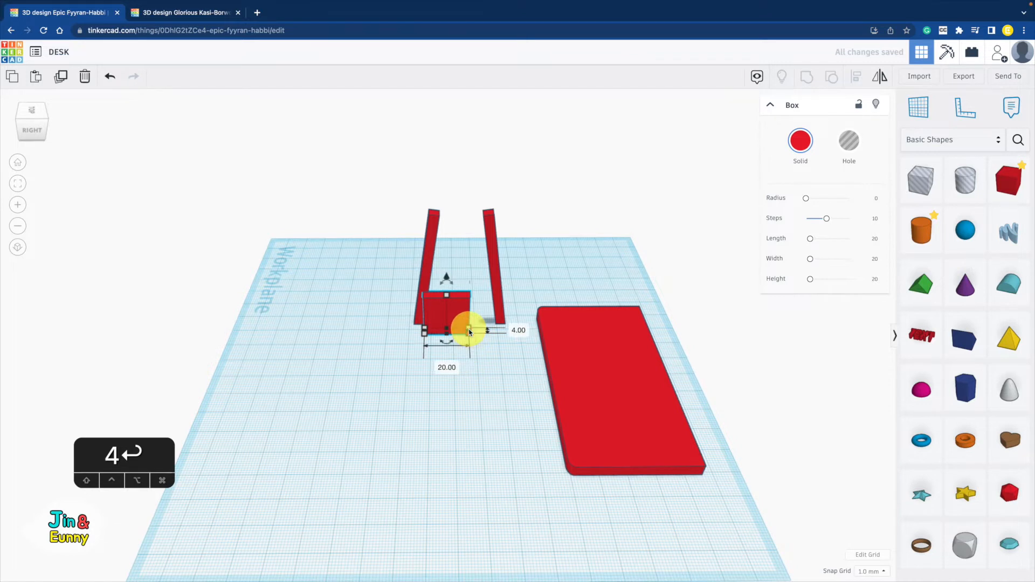
{"action": "left_click_drag", "start_coordinate": [469, 330], "coordinate": [520, 324]}
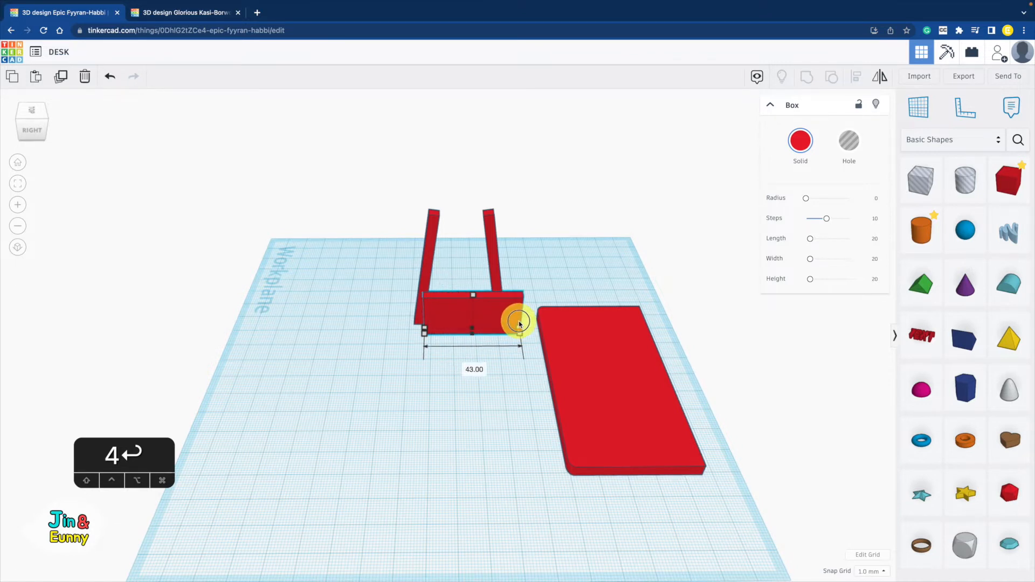
{"action": "left_click_drag", "start_coordinate": [473, 295], "coordinate": [472, 319]}
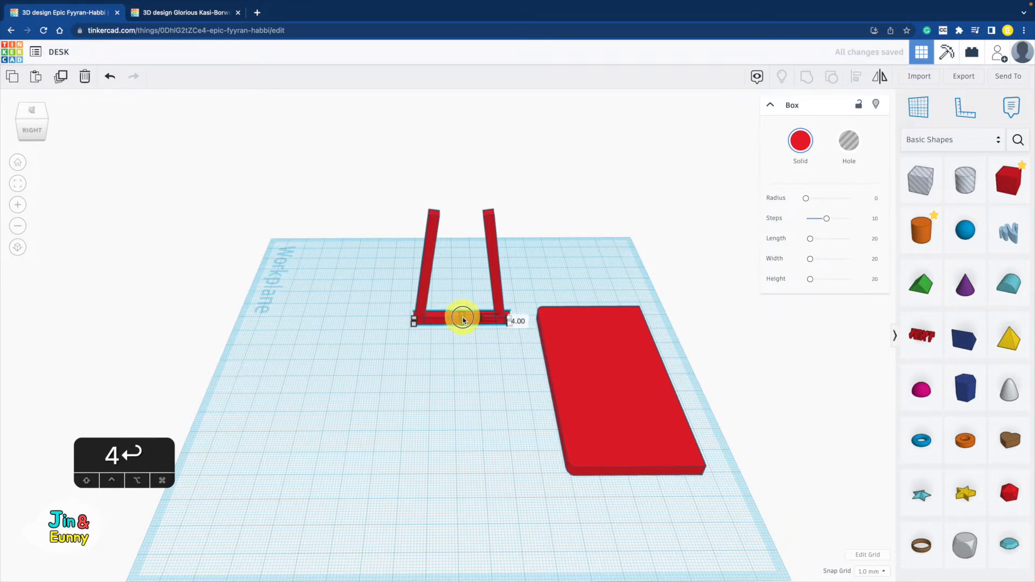
Raise the crossbar 14 mm and shorten both ends so it fits between the slanted legs.
{"action": "left_click_drag", "start_coordinate": [462, 302], "coordinate": [461, 275]}
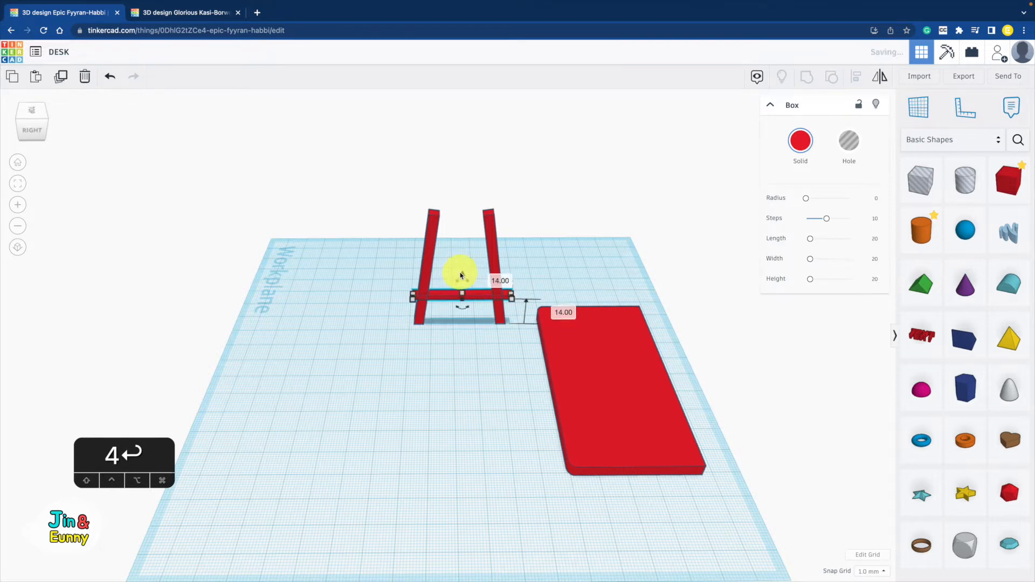
{"action": "mouse_move", "coordinate": [424, 302]}
{"action": "right_mouse_down"}
{"action": "mouse_move", "coordinate": [426, 354]}
{"action": "mouse_move", "coordinate": [418, 311]}
{"action": "right_mouse_up"}
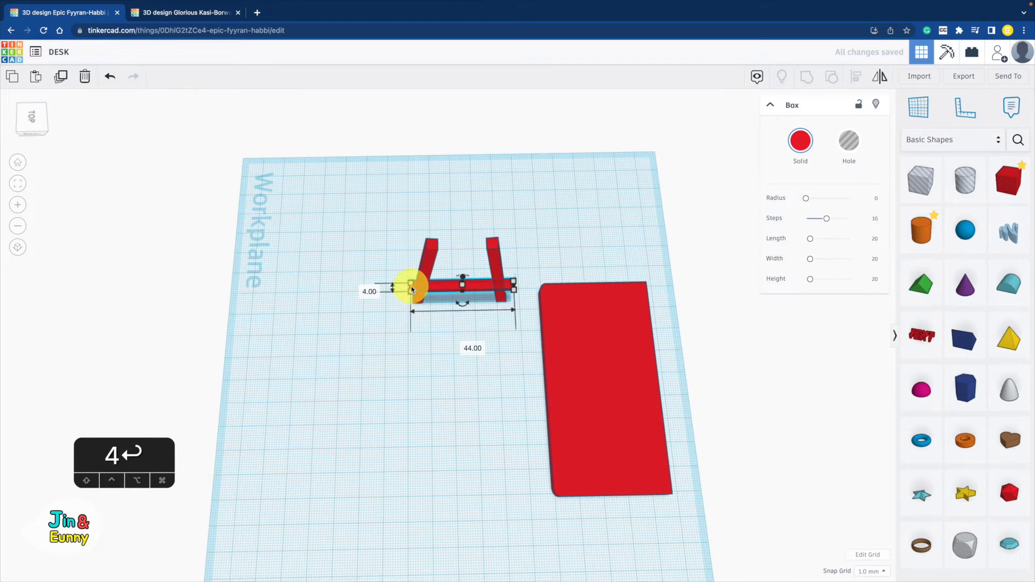
{"action": "left_click_drag", "start_coordinate": [411, 290], "coordinate": [420, 289]}
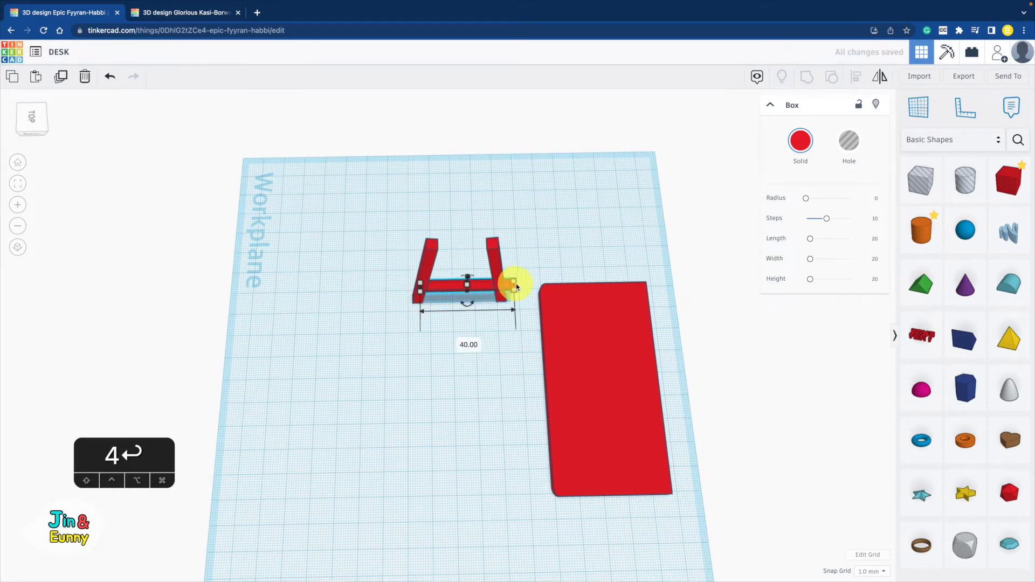
{"action": "left_click_drag", "start_coordinate": [516, 286], "coordinate": [500, 287]}
{"action": "right_click_drag", "start_coordinate": [500, 287], "coordinate": [493, 194]}
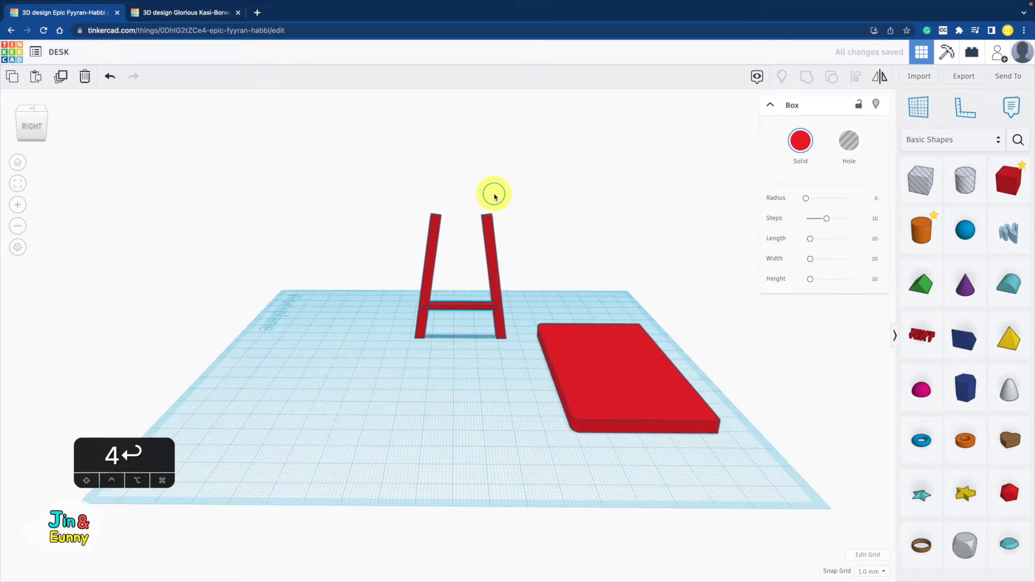
Duplicate the leg frame and position one under each end of the tabletop, with the leg tops protruding through it.
{"action": "right_click_drag", "start_coordinate": [353, 363], "coordinate": [404, 393]}
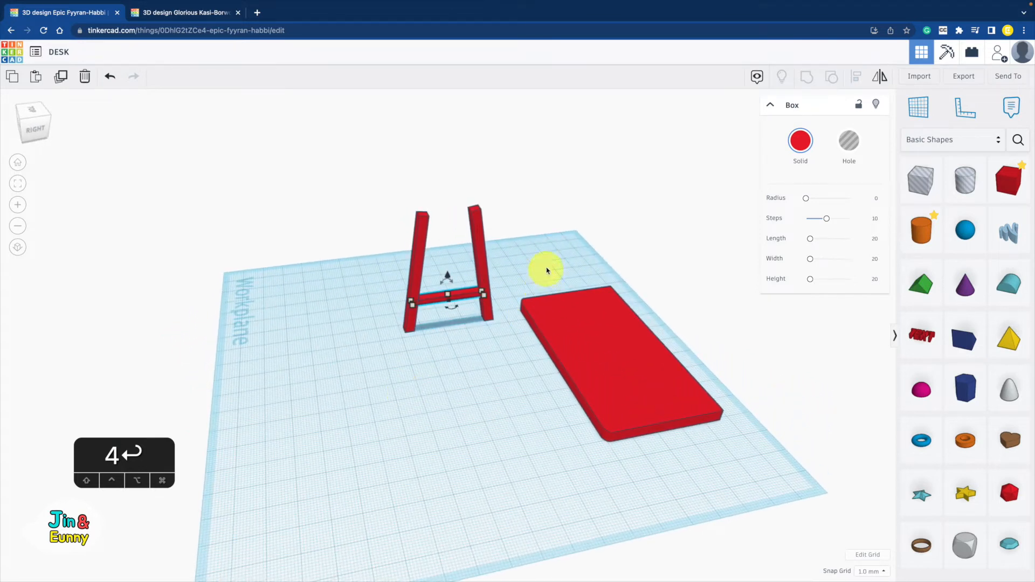
{"action": "left_click_drag", "start_coordinate": [509, 274], "coordinate": [470, 415]}
{"action": "key", "text": "super+d"}
{"action": "right_click_drag", "start_coordinate": [342, 370], "coordinate": [551, 259]}
{"action": "left_click_drag", "start_coordinate": [551, 263], "coordinate": [494, 253]}
{"action": "right_click_drag", "start_coordinate": [494, 254], "coordinate": [468, 194]}
{"action": "left_click", "coordinate": [690, 327]}
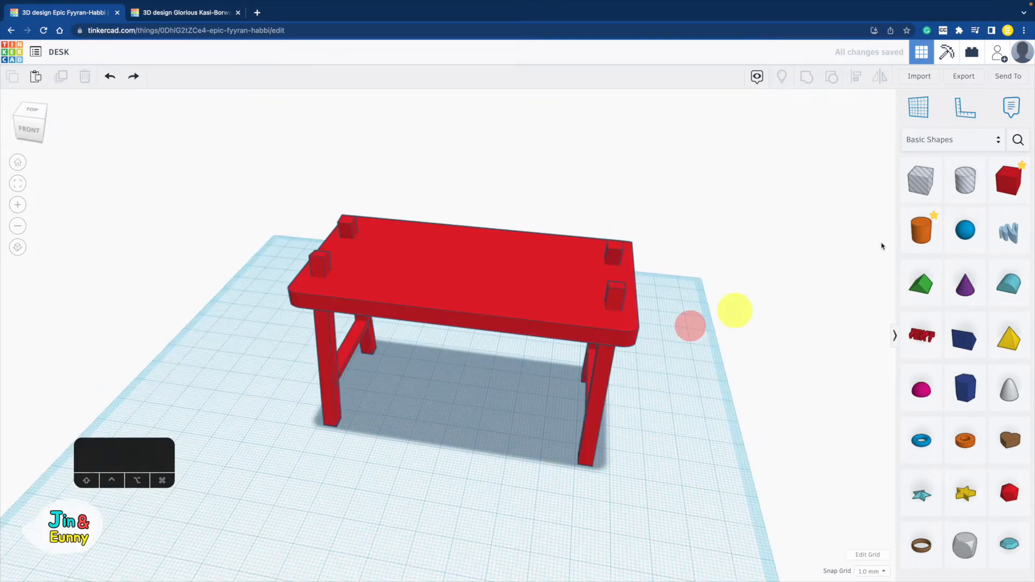
Set the workplane on the tabletop and cover the protruding leg tops with a 112 by 55 mm box hole lowered slightly into it.
{"action": "left_click", "coordinate": [919, 115]}
{"action": "left_click", "coordinate": [474, 273]}
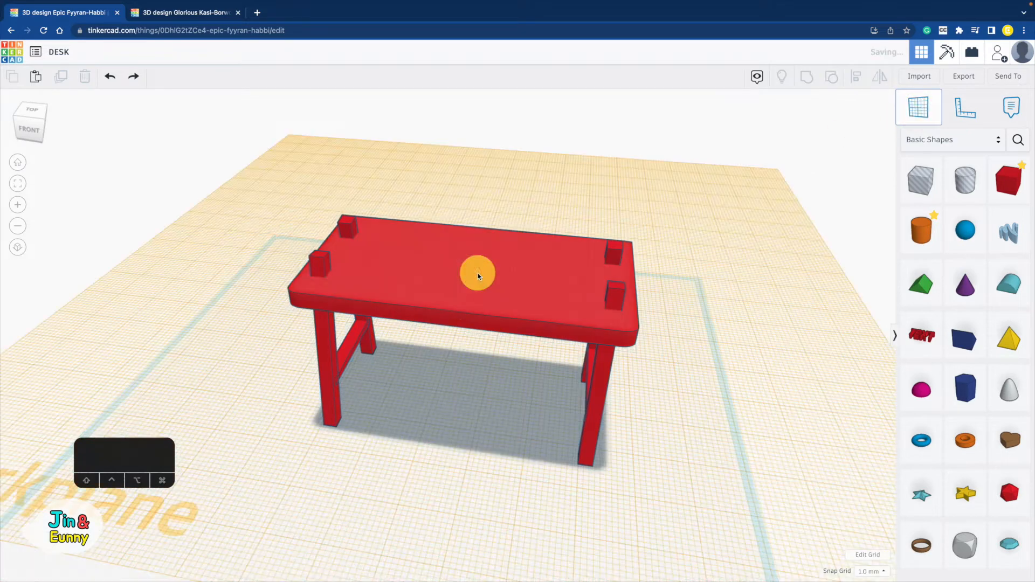
{"action": "left_click_drag", "start_coordinate": [920, 180], "coordinate": [705, 358]}
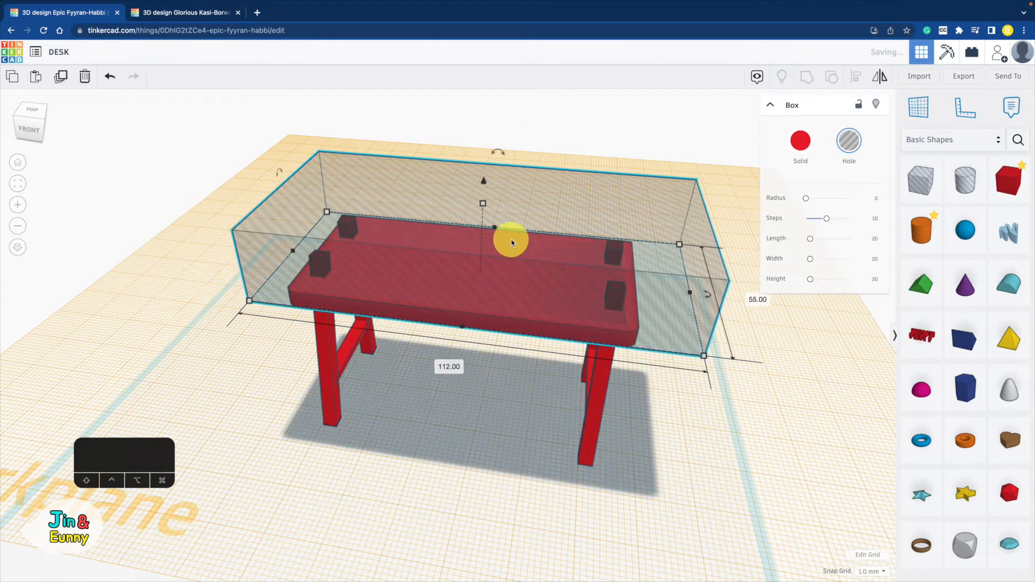
{"action": "left_click_drag", "start_coordinate": [490, 182], "coordinate": [487, 192]}
Trim the protruding leg tops by selecting the box hole with the four legs and grouping them.
{"action": "right_click_drag", "start_coordinate": [585, 380], "coordinate": [585, 361]}
{"action": "right_click_drag", "start_coordinate": [639, 229], "coordinate": [668, 199]}
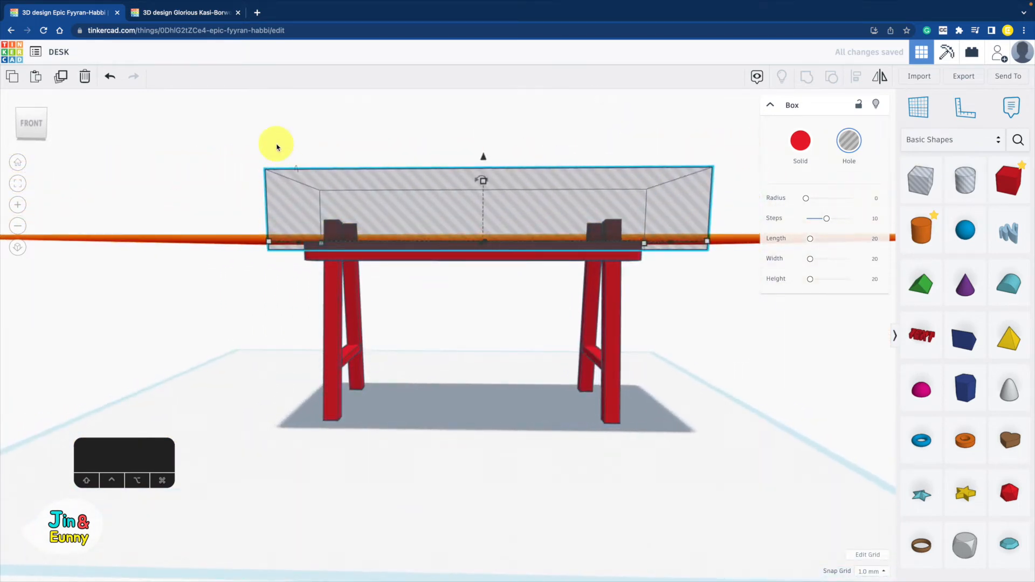
{"action": "left_click_drag", "start_coordinate": [277, 144], "coordinate": [669, 232]}
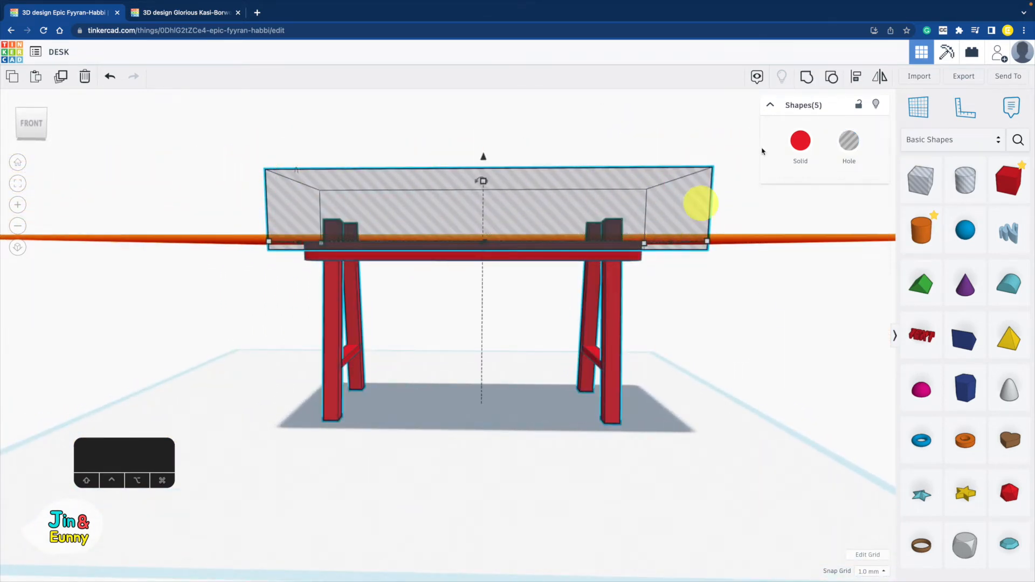
{"action": "left_click", "coordinate": [808, 78]}
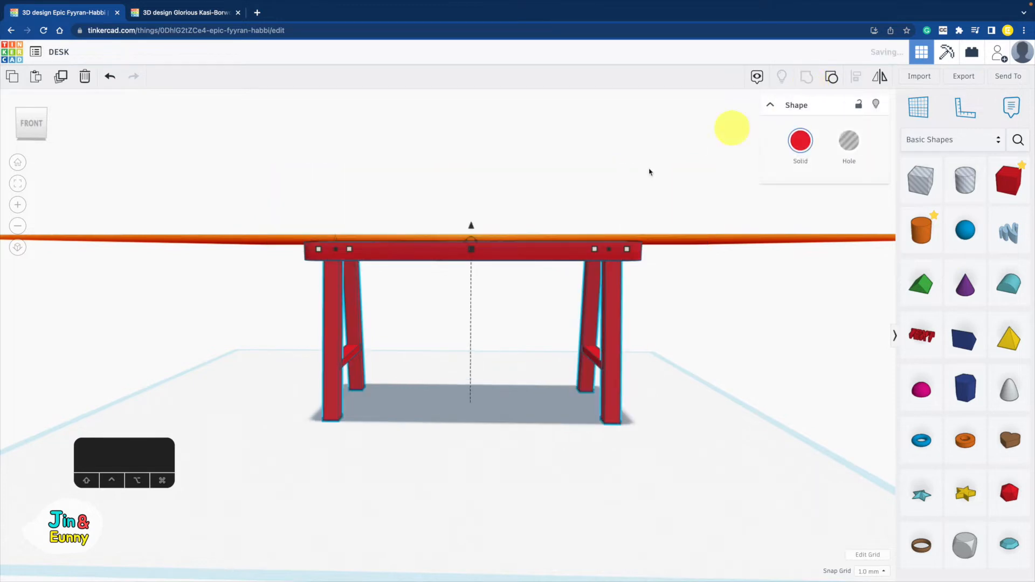
{"action": "left_click", "coordinate": [649, 172]}
Set the workplane on the rear leg's face and add a flat solid box about 79 mm long between the legs.
{"action": "left_click", "coordinate": [928, 113]}
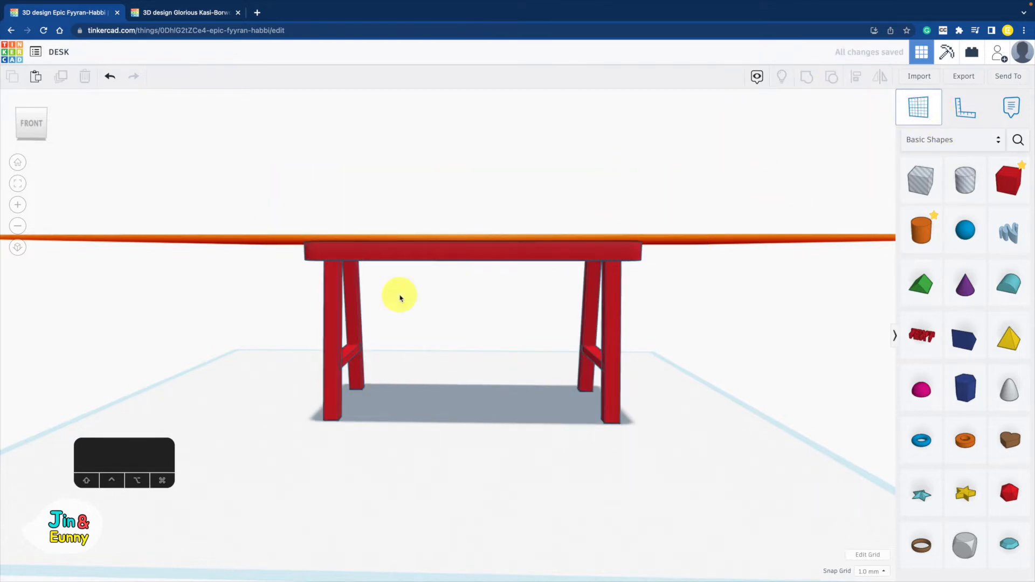
{"action": "left_click", "coordinate": [352, 286]}
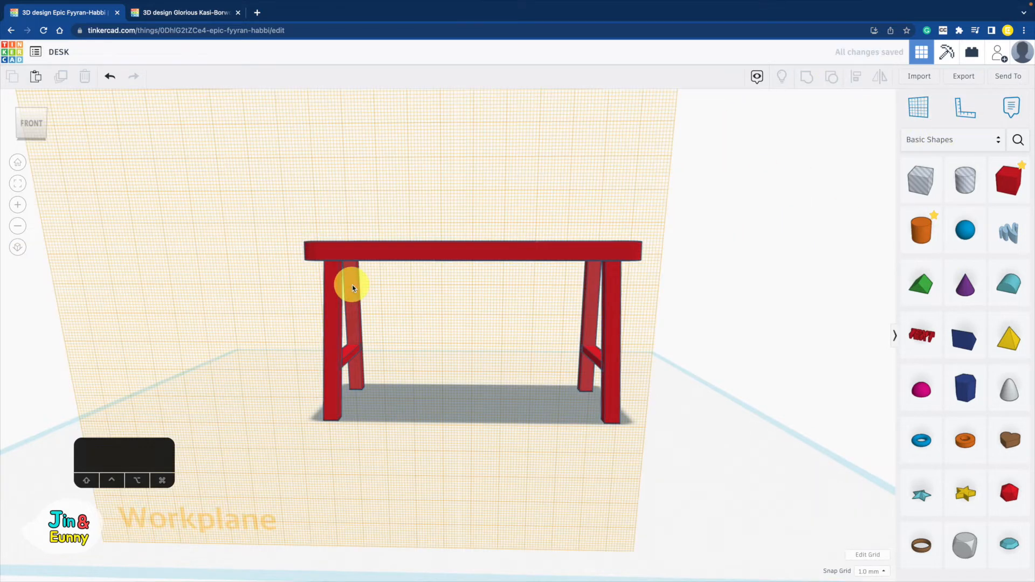
{"action": "left_click_drag", "start_coordinate": [1022, 179], "coordinate": [559, 319]}
{"action": "left_click", "coordinate": [378, 299]}
{"action": "left_click_drag", "start_coordinate": [411, 339], "coordinate": [597, 319]}
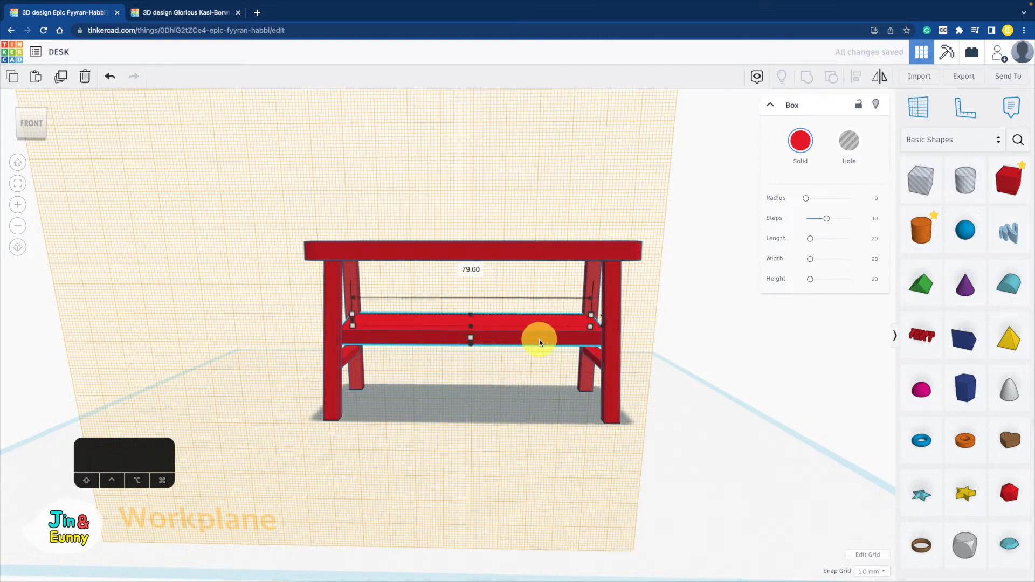
Raise the flat box above the leg crossbars to just beneath the tabletop.
{"action": "right_click_drag", "start_coordinate": [539, 341], "coordinate": [413, 336]}
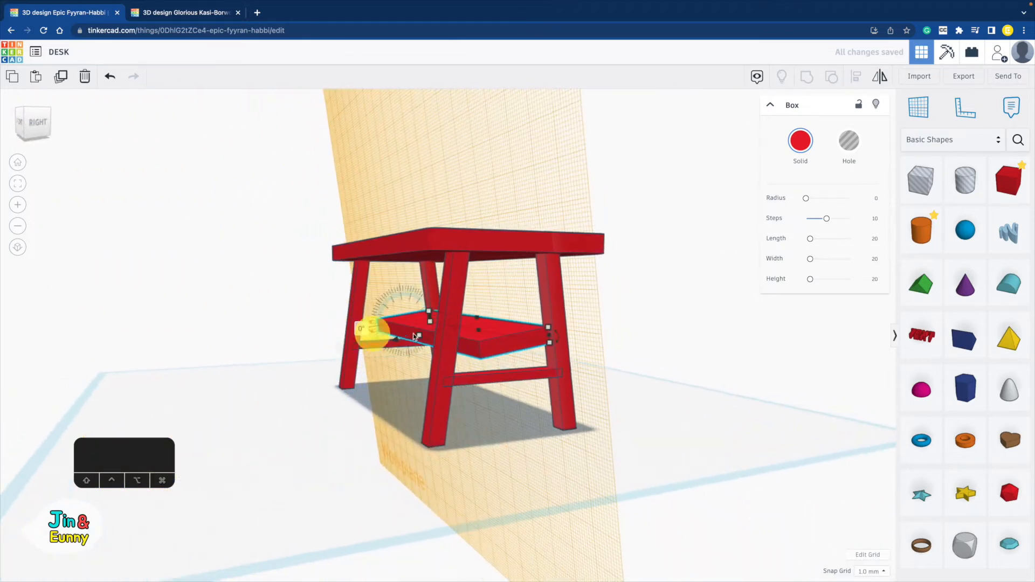
{"action": "left_click_drag", "start_coordinate": [491, 337], "coordinate": [490, 294]}
{"action": "right_click_drag", "start_coordinate": [330, 323], "coordinate": [437, 305]}
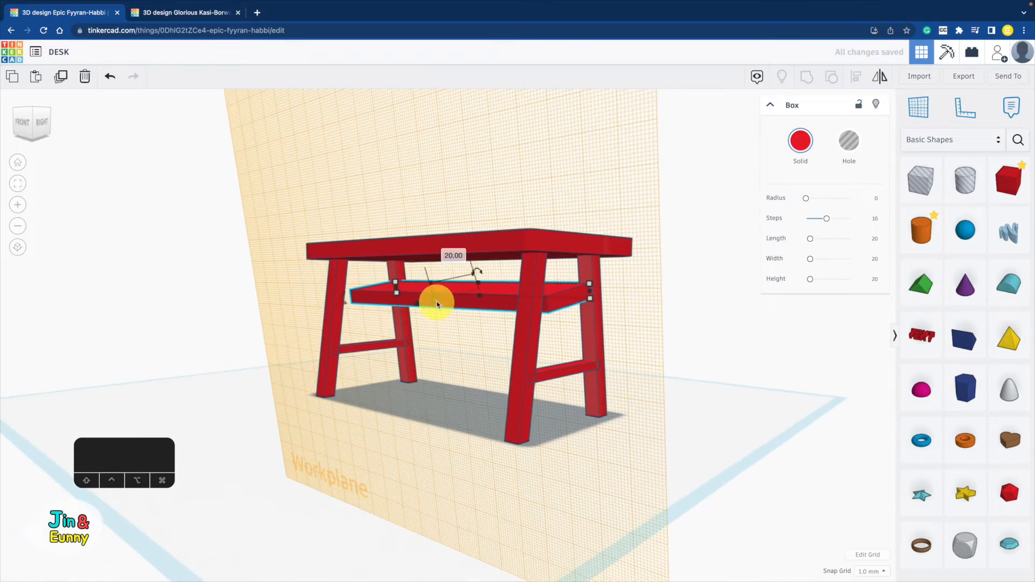
Push the flat box beneath the tabletop backward so that it runs into the two rear legs.
{"action": "left_click_drag", "start_coordinate": [437, 305], "coordinate": [469, 289]}
{"action": "right_click_drag", "start_coordinate": [469, 289], "coordinate": [319, 295]}
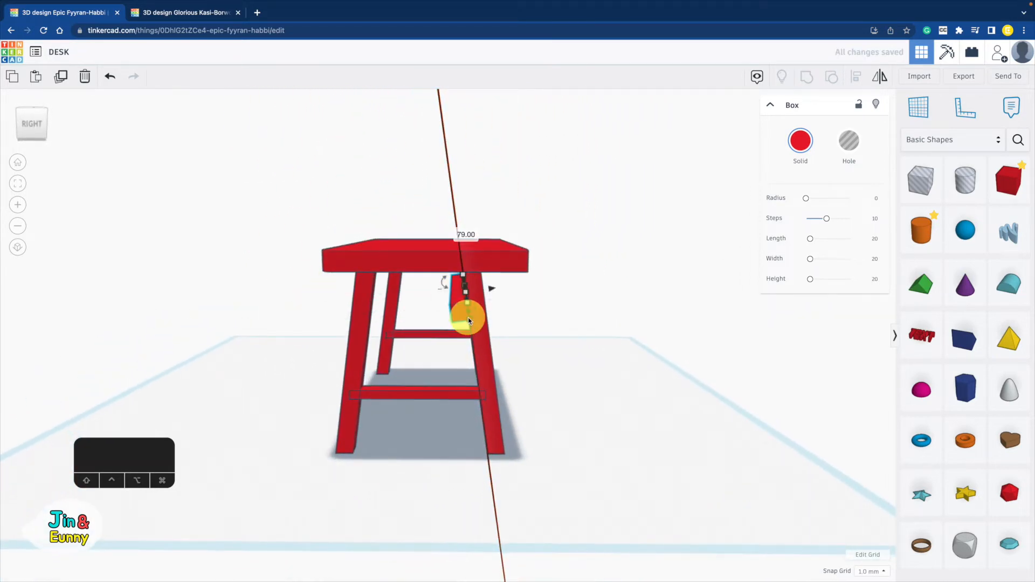
{"action": "mouse_move", "coordinate": [507, 310]}
{"action": "right_mouse_down"}
{"action": "mouse_move", "coordinate": [506, 322]}
{"action": "mouse_move", "coordinate": [501, 315]}
{"action": "right_mouse_up"}
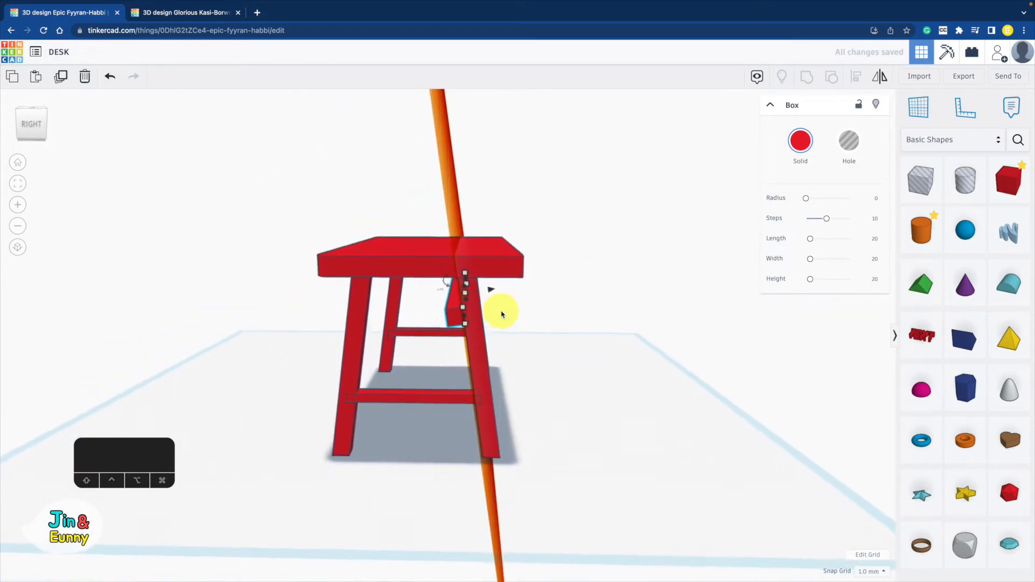
{"action": "left_click_drag", "start_coordinate": [490, 289], "coordinate": [504, 290]}
Group the flat box with the four legs and their crossbars, keeping the tabletop separate.
{"action": "right_click_drag", "start_coordinate": [334, 346], "coordinate": [647, 285]}
{"action": "left_click_drag", "start_coordinate": [647, 285], "coordinate": [281, 394]}
{"action": "left_click", "coordinate": [807, 85]}
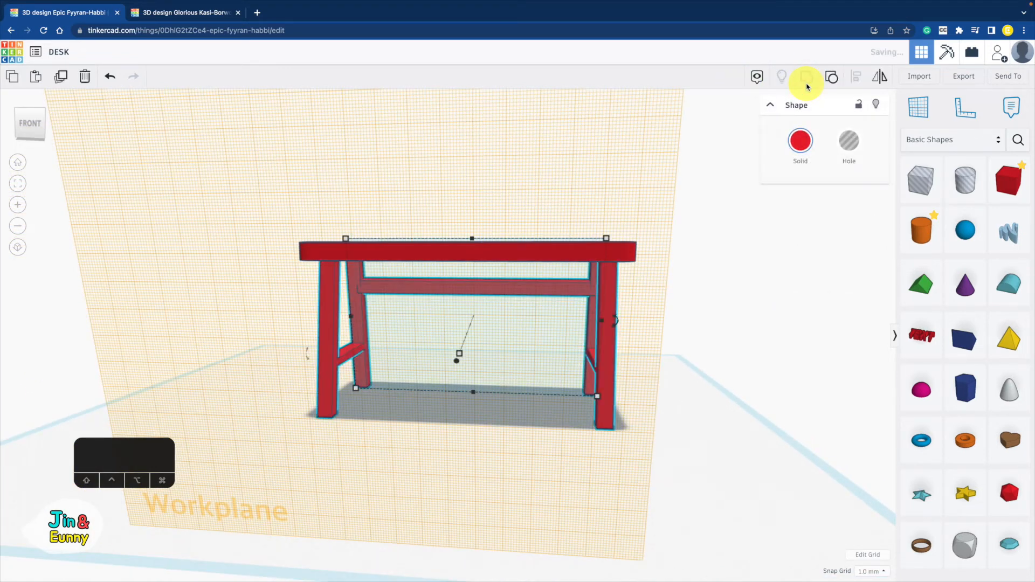
{"action": "left_click", "coordinate": [628, 256], "text": "shift"}
{"action": "right_click_drag", "start_coordinate": [628, 256], "coordinate": [589, 432]}
{"action": "left_click", "coordinate": [590, 432]}
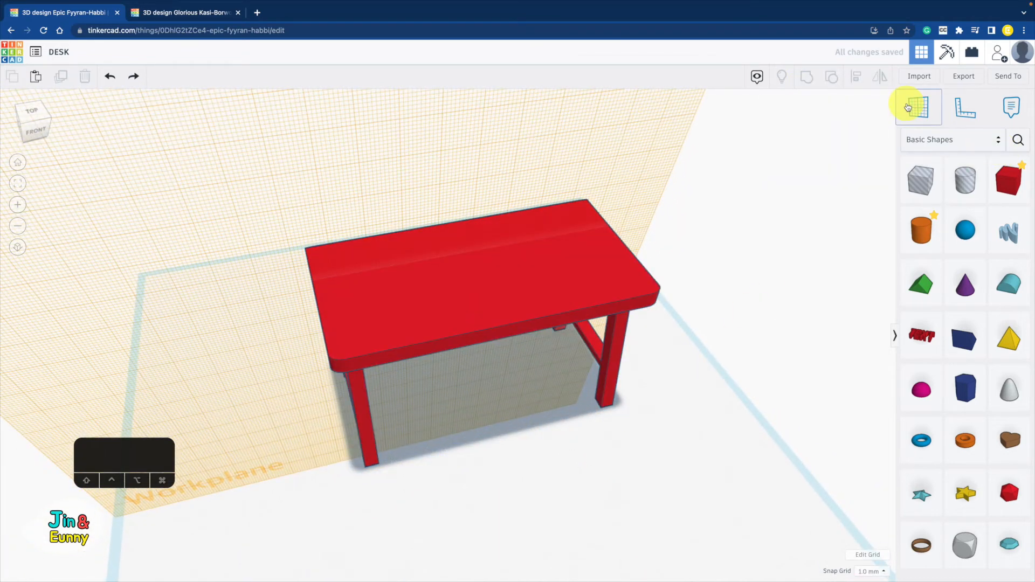
Return the workplane to the base and align the tabletop and the leg group to their common centre front to back.
{"action": "left_click", "coordinate": [633, 369]}
{"action": "right_click_drag", "start_coordinate": [633, 369], "coordinate": [311, 293]}
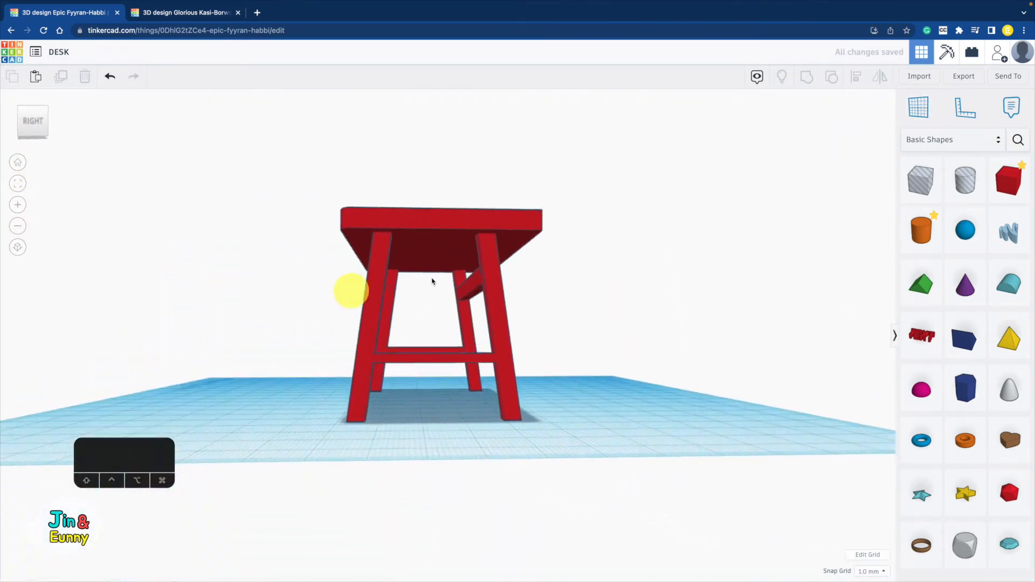
{"action": "left_click_drag", "start_coordinate": [561, 149], "coordinate": [318, 361]}
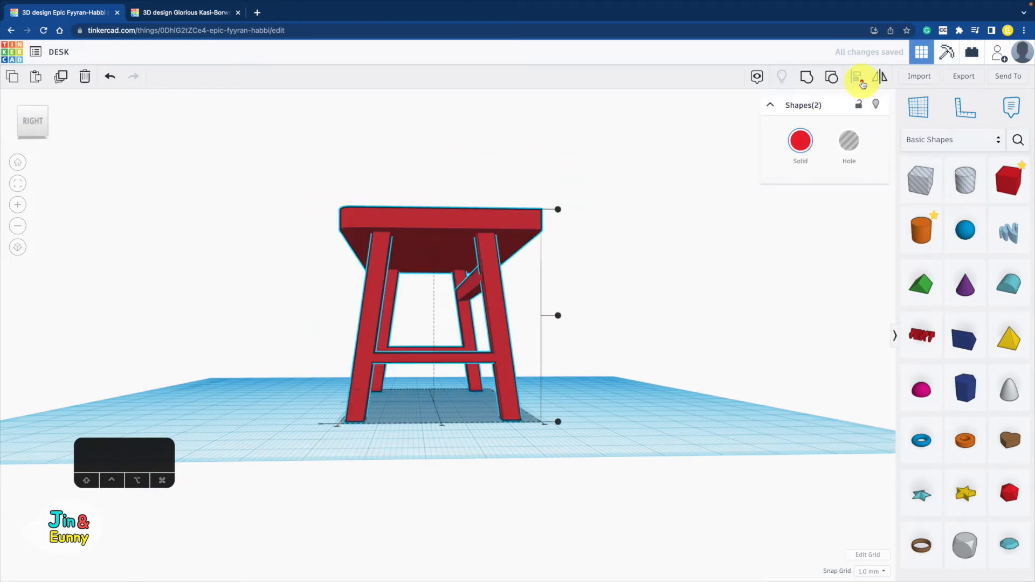
{"action": "right_click_drag", "start_coordinate": [539, 347], "coordinate": [536, 388]}
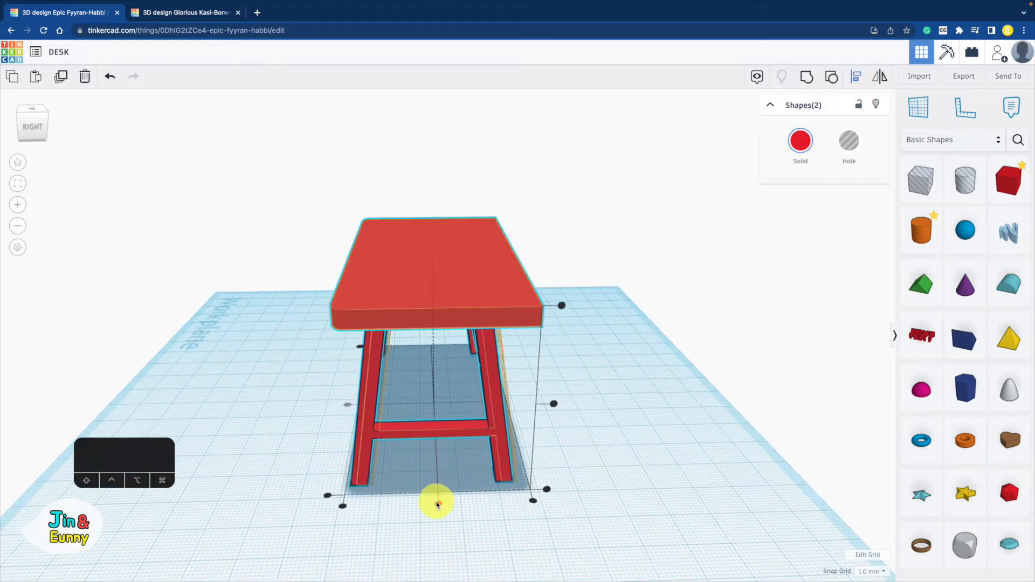
{"action": "left_click", "coordinate": [437, 504]}
{"action": "left_click", "coordinate": [653, 425]}
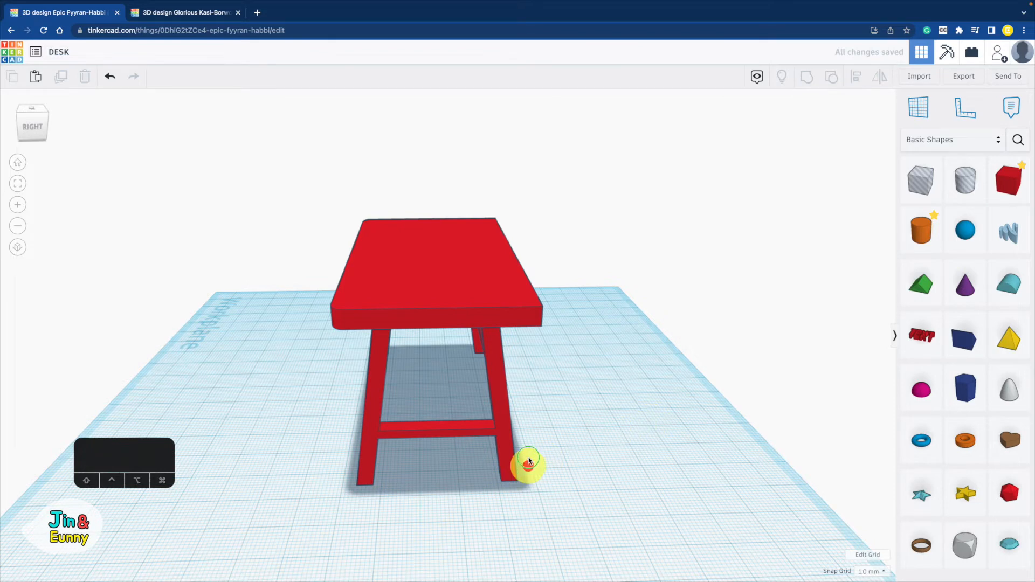
Select the whole desk, both tabletop and leg group, and set its solid colour.
{"action": "right_click_drag", "start_coordinate": [529, 461], "coordinate": [526, 515]}
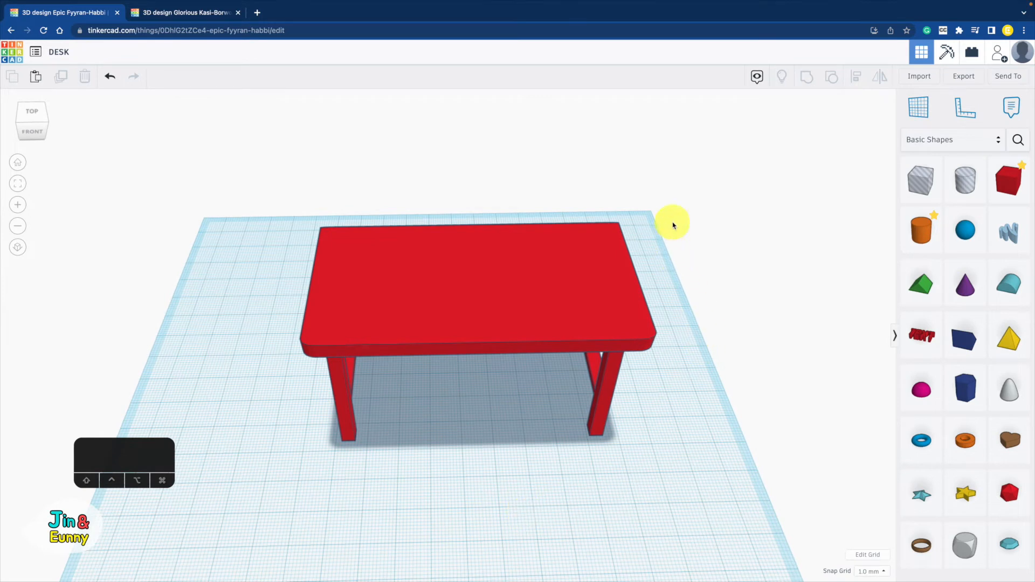
{"action": "left_click_drag", "start_coordinate": [673, 224], "coordinate": [254, 468]}
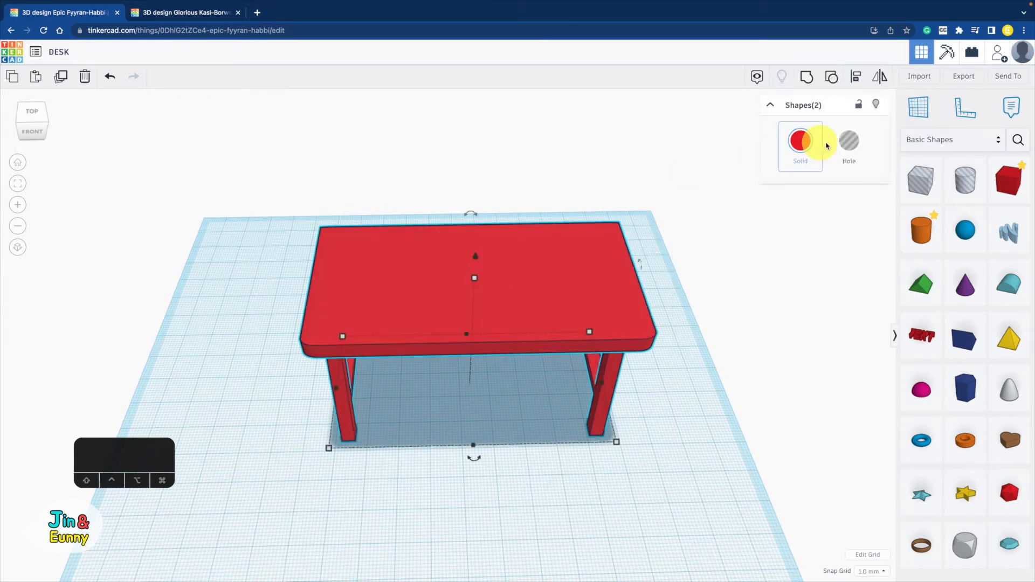
{"action": "left_click", "coordinate": [802, 143]}
{"action": "left_click", "coordinate": [954, 216]}
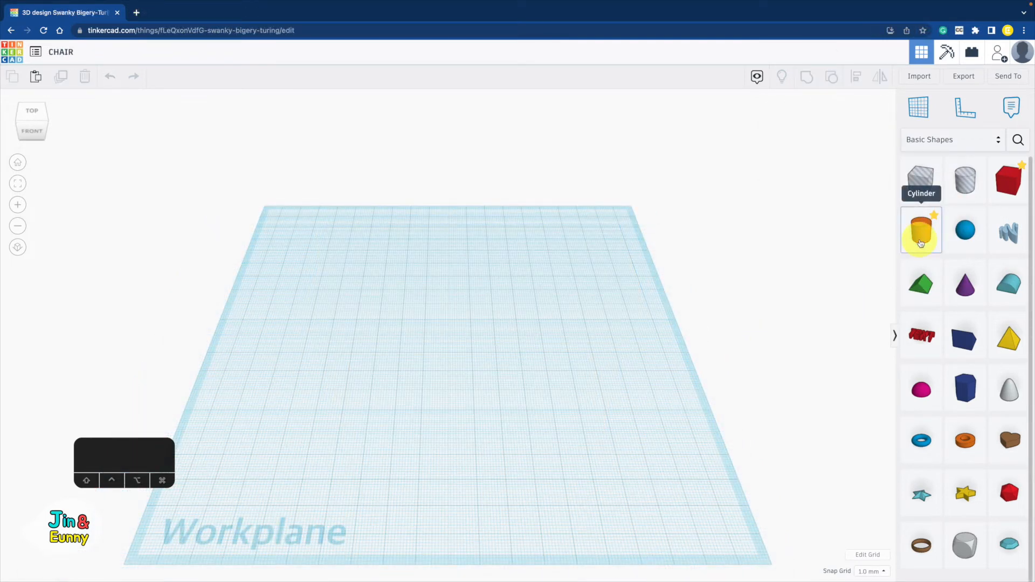
In the CHAIR design, add a cylinder with 64 sides, 37 by 37 mm and 8 mm high, for the seat.
{"action": "left_click_drag", "start_coordinate": [921, 243], "coordinate": [447, 313]}
{"action": "left_click_drag", "start_coordinate": [815, 201], "coordinate": [885, 205]}
{"action": "left_click_drag", "start_coordinate": [474, 335], "coordinate": [513, 361], "text": "shift"}
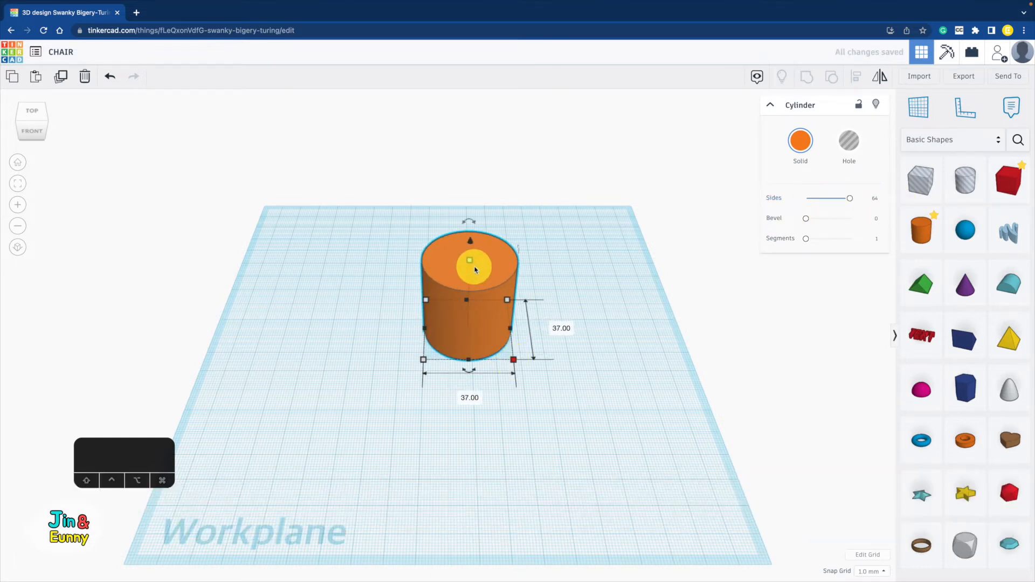
{"action": "left_click_drag", "start_coordinate": [470, 261], "coordinate": [469, 321]}
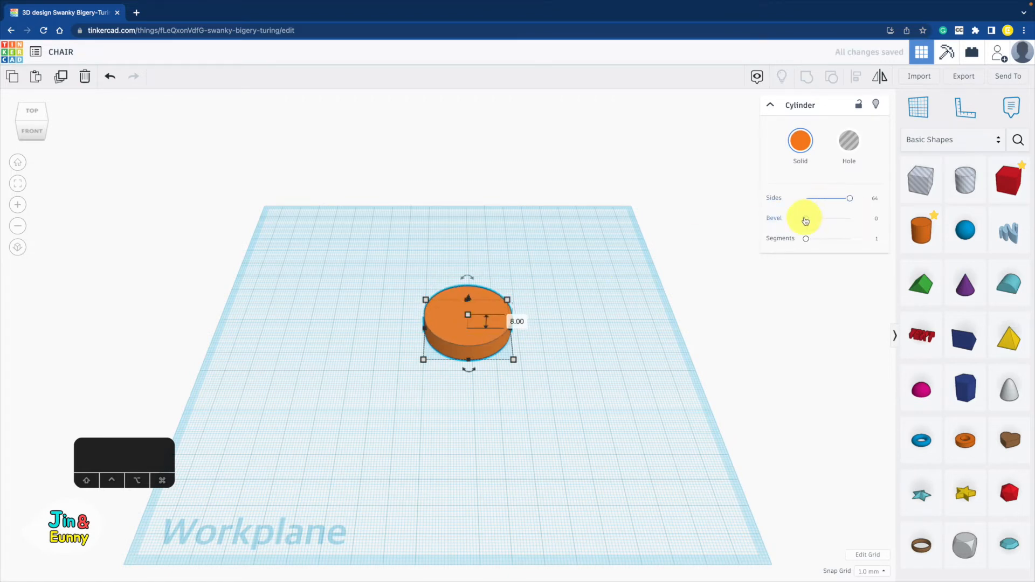
Round the seat cylinder's edges with bevel 1.8 and 10 segments, and move it aside toward the workplane's back right.
{"action": "left_click_drag", "start_coordinate": [806, 221], "coordinate": [810, 222]}
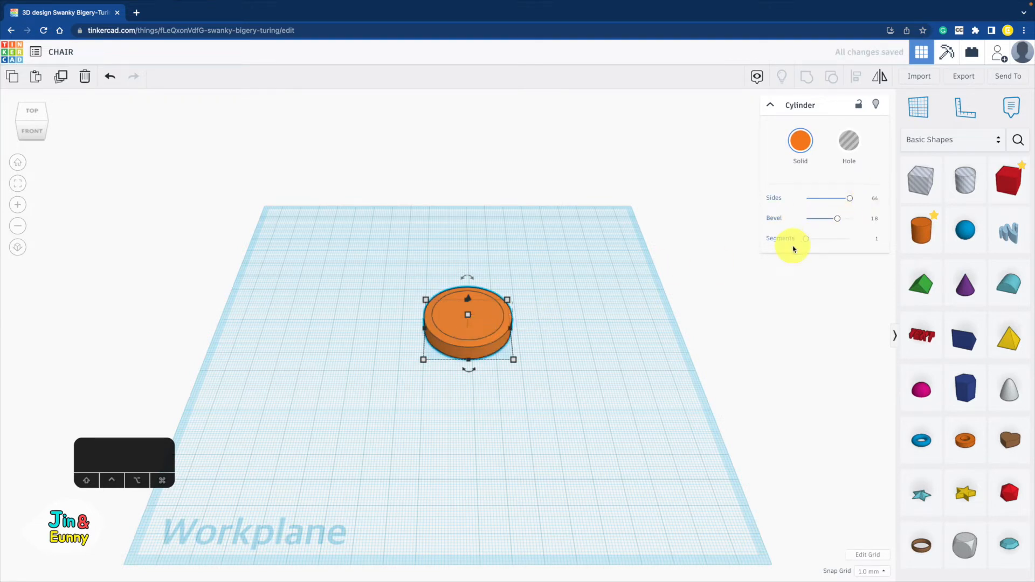
{"action": "left_click_drag", "start_coordinate": [805, 242], "coordinate": [904, 240]}
{"action": "left_click", "coordinate": [587, 355]}
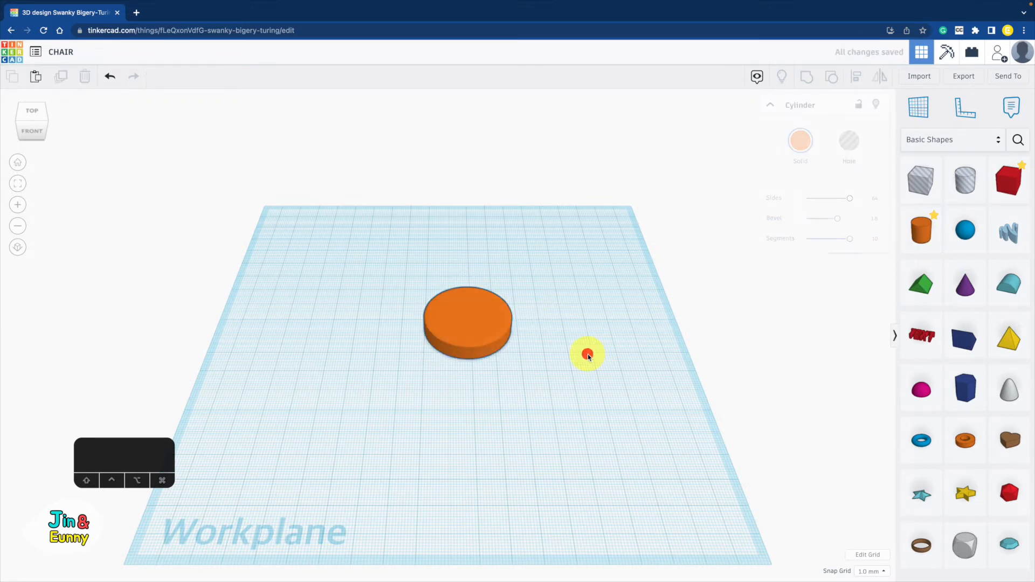
{"action": "left_click_drag", "start_coordinate": [482, 335], "coordinate": [606, 277]}
{"action": "left_click", "coordinate": [685, 309]}
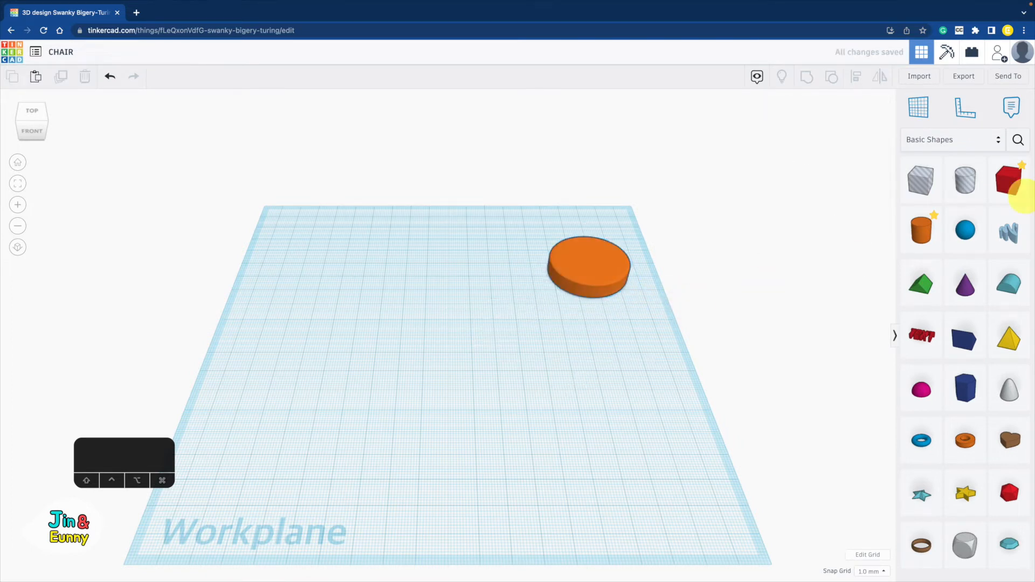
Add a slim upright box as a leg and turn a duplicate of it horizontal, shifted 32.5 mm sideways as a crossbar.
{"action": "left_click_drag", "start_coordinate": [1001, 186], "coordinate": [372, 235]}
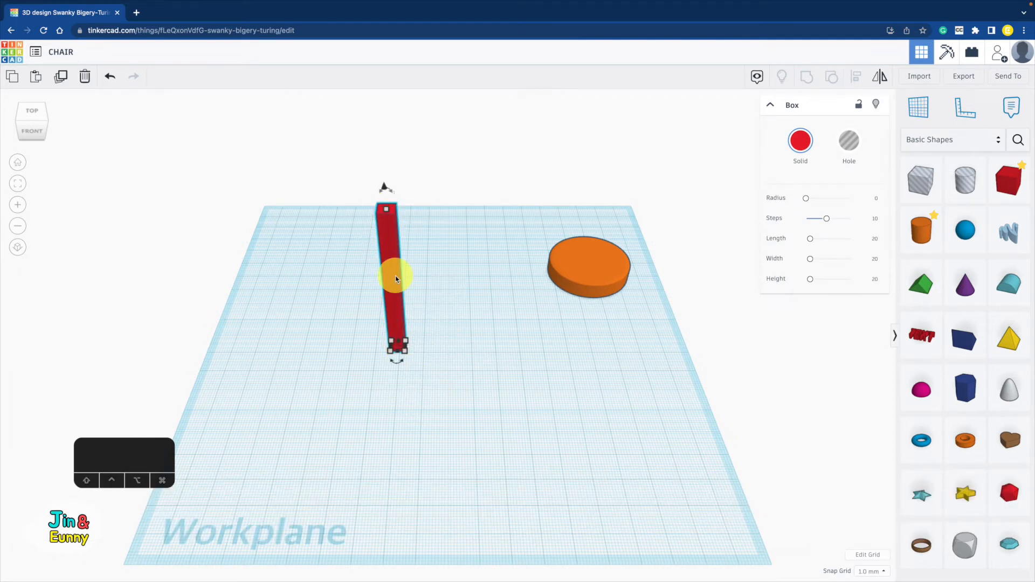
{"action": "key", "text": "super+d"}
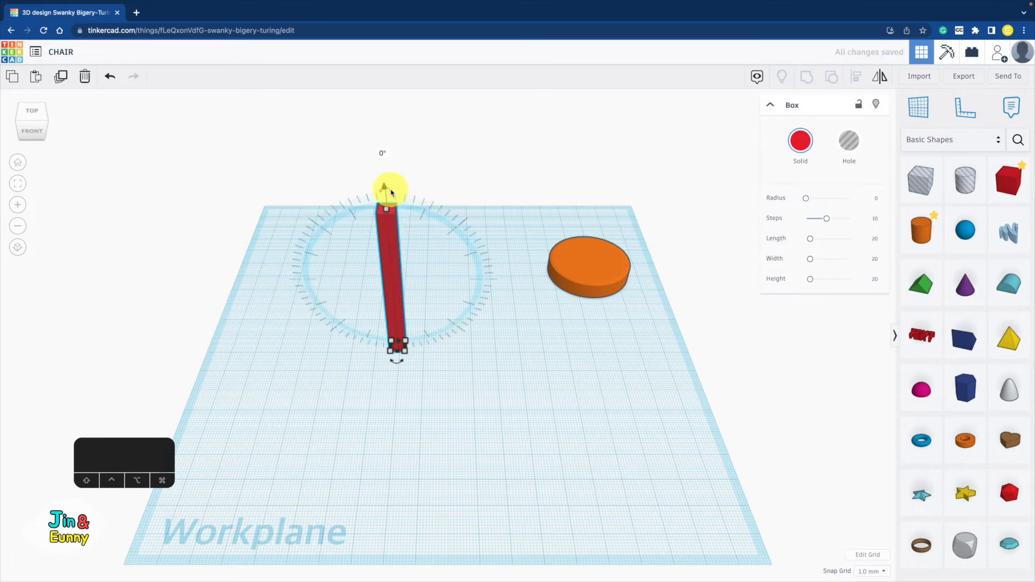
{"action": "left_click_drag", "start_coordinate": [391, 193], "coordinate": [508, 300]}
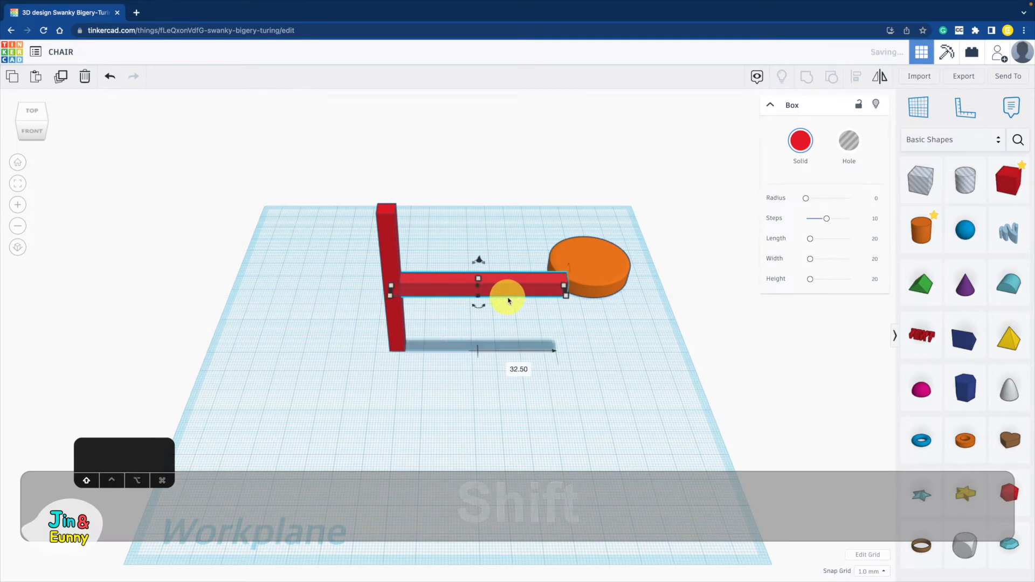
{"action": "left_click", "coordinate": [524, 390]}
Tilt the upright leg 10 degrees inward, toward the crossbar side.
{"action": "left_click", "coordinate": [401, 333]}
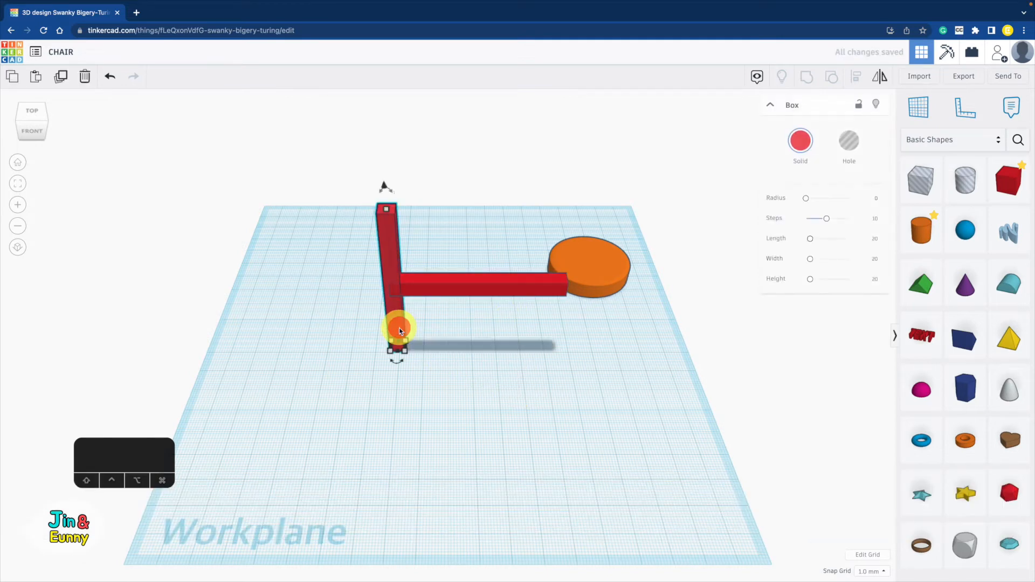
{"action": "right_click_drag", "start_coordinate": [490, 236], "coordinate": [490, 185]}
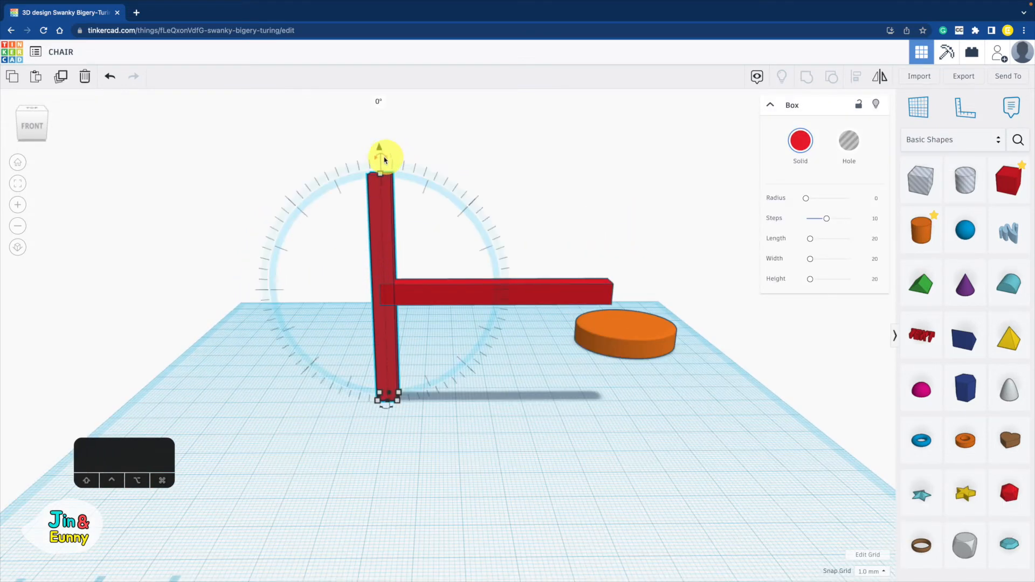
{"action": "left_click_drag", "start_coordinate": [382, 158], "coordinate": [413, 118]}
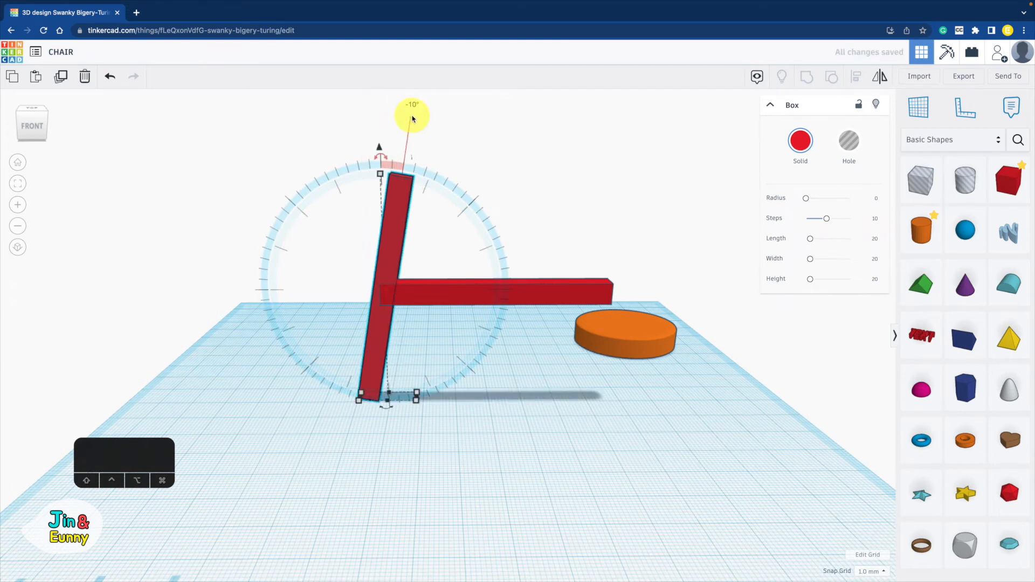
Duplicate the tilted leg, mirror the copy left to right, and place it across from the first leg.
{"action": "key", "text": "super+d"}
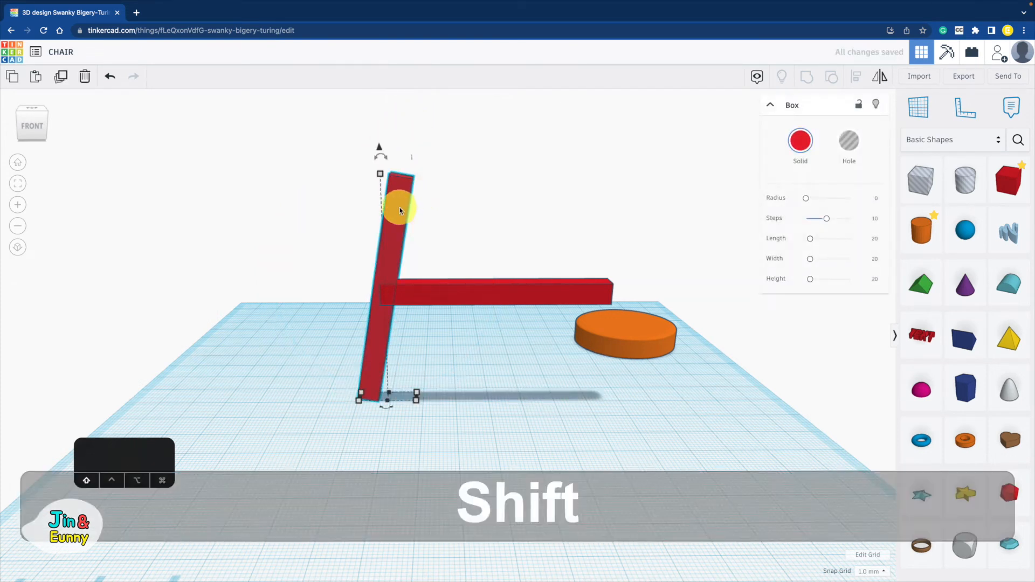
{"action": "left_click_drag", "start_coordinate": [400, 210], "coordinate": [575, 220], "text": "shift"}
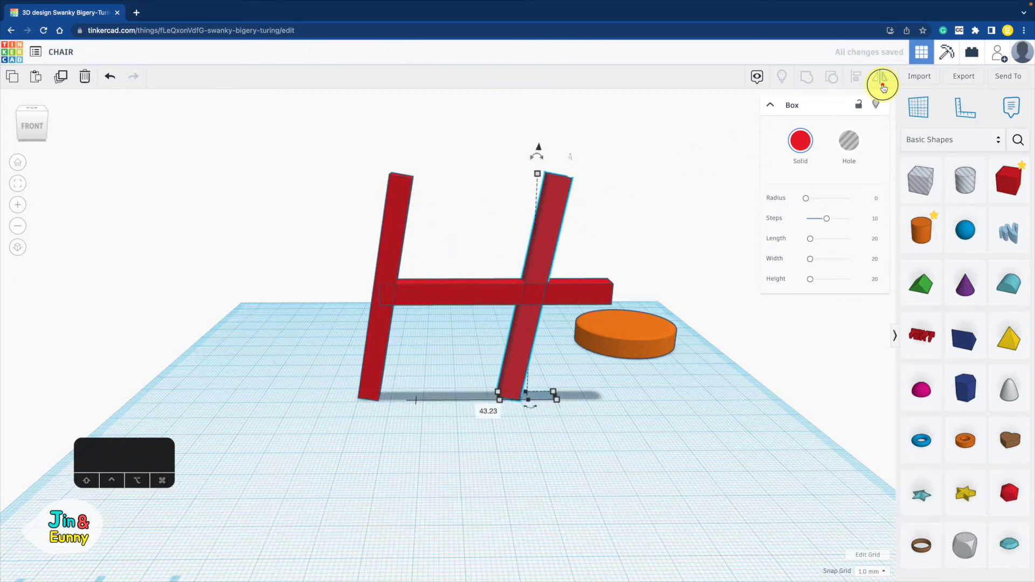
{"action": "left_click", "coordinate": [534, 407]}
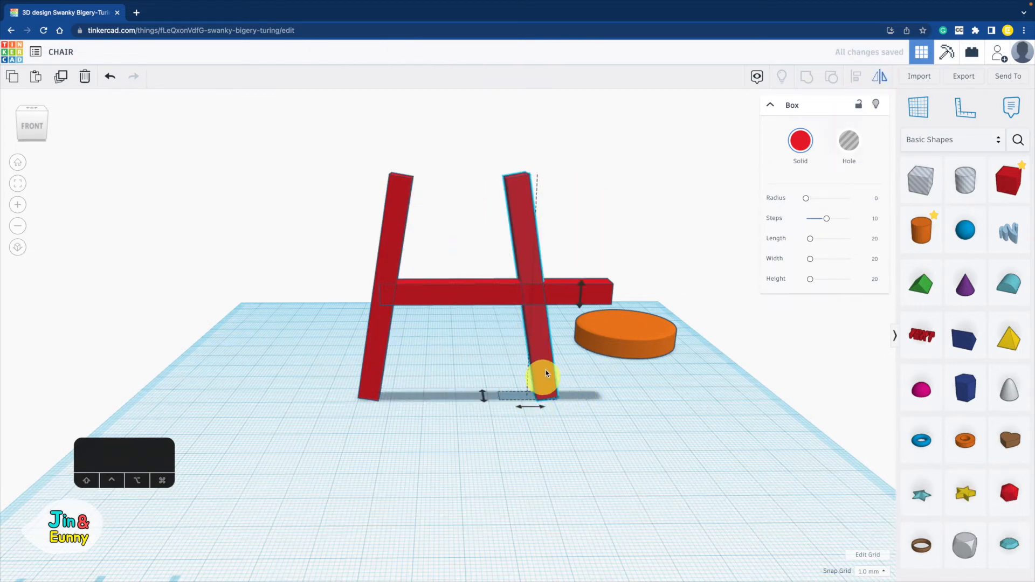
{"action": "left_click_drag", "start_coordinate": [545, 365], "coordinate": [526, 366], "text": "shift"}
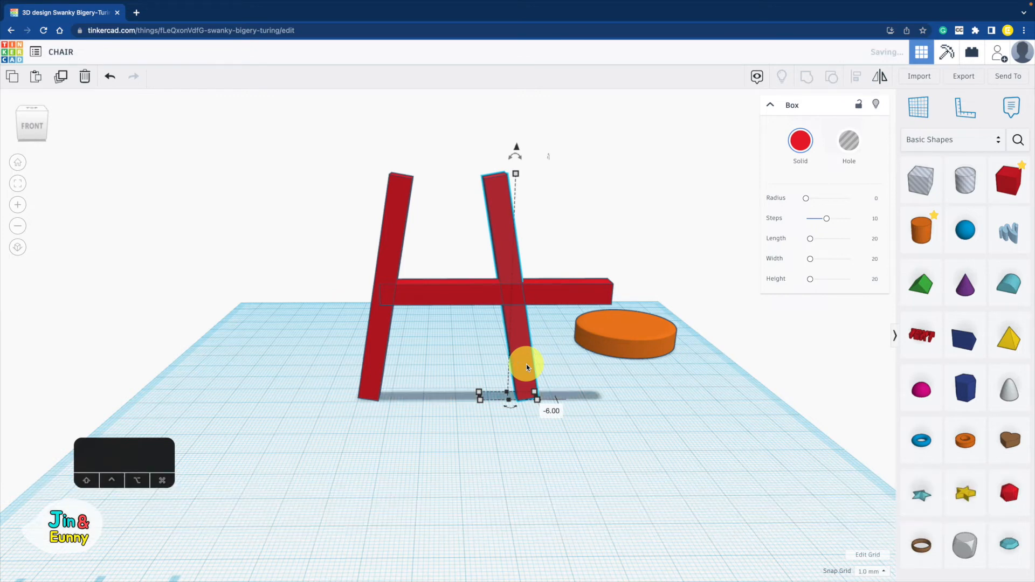
Shorten the horizontal crossbar so that it ends within the second leg.
{"action": "left_click", "coordinate": [581, 301]}
{"action": "right_click_drag", "start_coordinate": [609, 301], "coordinate": [608, 336]}
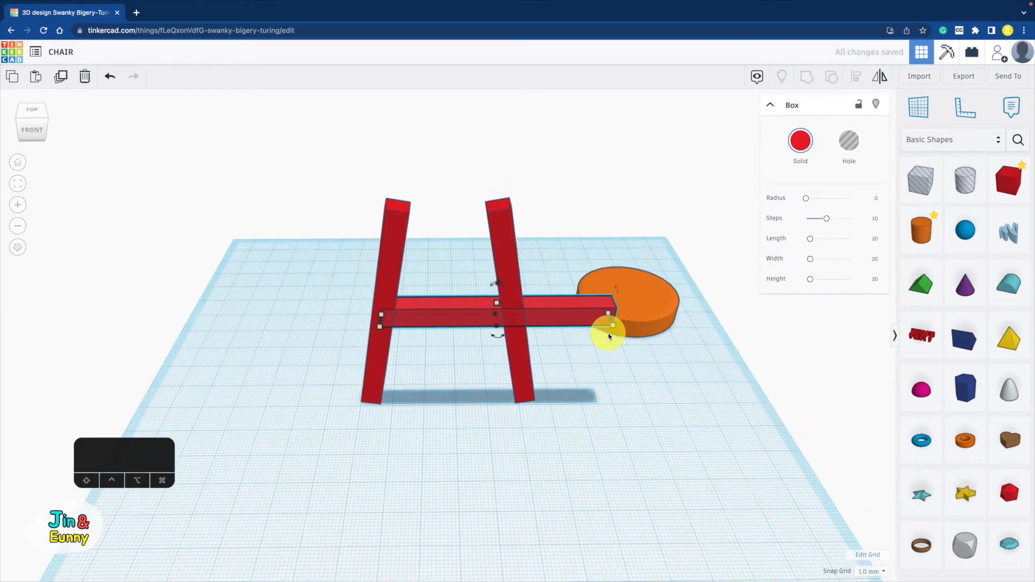
{"action": "left_click_drag", "start_coordinate": [608, 336], "coordinate": [510, 322]}
{"action": "left_click", "coordinate": [575, 397]}
{"action": "right_click_drag", "start_coordinate": [575, 398], "coordinate": [574, 378]}
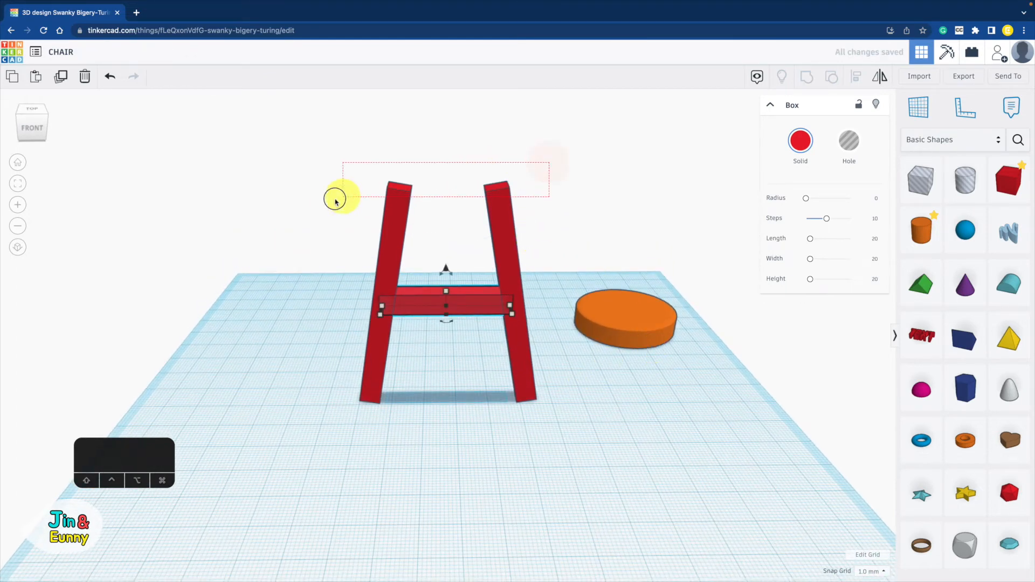
Select both slanted legs and lower them together to 9 mm below the workplane.
{"action": "left_click_drag", "start_coordinate": [334, 201], "coordinate": [336, 200]}
{"action": "left_click_drag", "start_coordinate": [448, 159], "coordinate": [445, 215]}
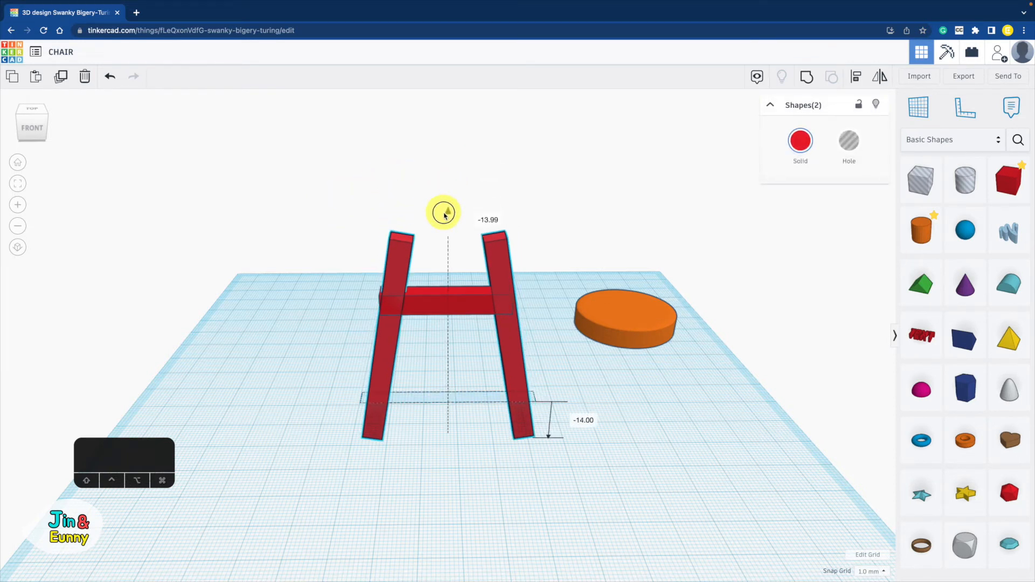
{"action": "left_click_drag", "start_coordinate": [444, 214], "coordinate": [441, 192]}
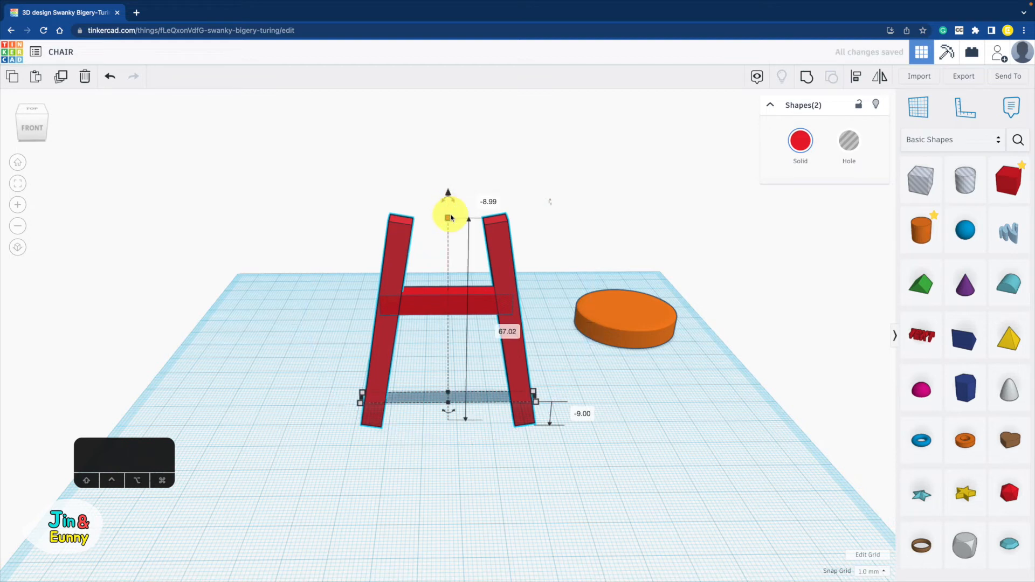
{"action": "left_click", "coordinate": [565, 253]}
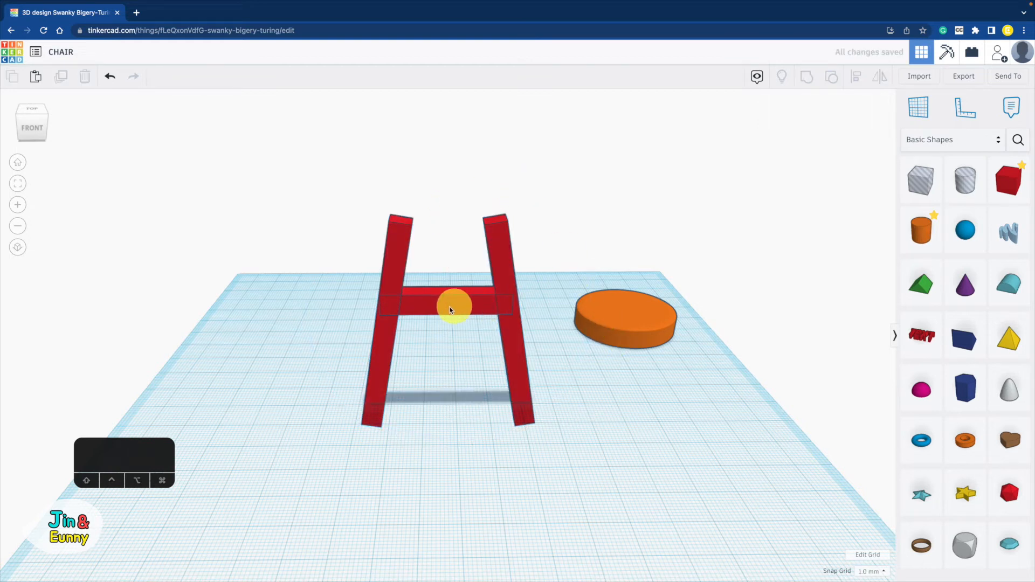
Lower the crossbar between the legs to 20 mm above the workplane.
{"action": "left_click", "coordinate": [449, 293]}
{"action": "left_click_drag", "start_coordinate": [446, 271], "coordinate": [447, 305]}
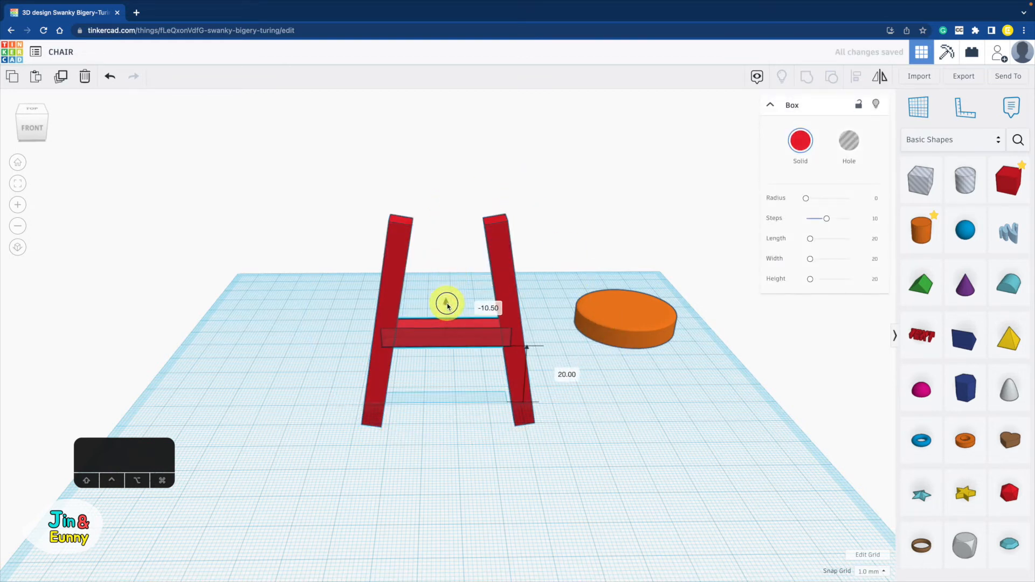
{"action": "left_click", "coordinate": [596, 374]}
Move the seat cylinder in front of the legs, centred between them, and raise it 47 mm toward their tops.
{"action": "left_click_drag", "start_coordinate": [654, 331], "coordinate": [464, 428]}
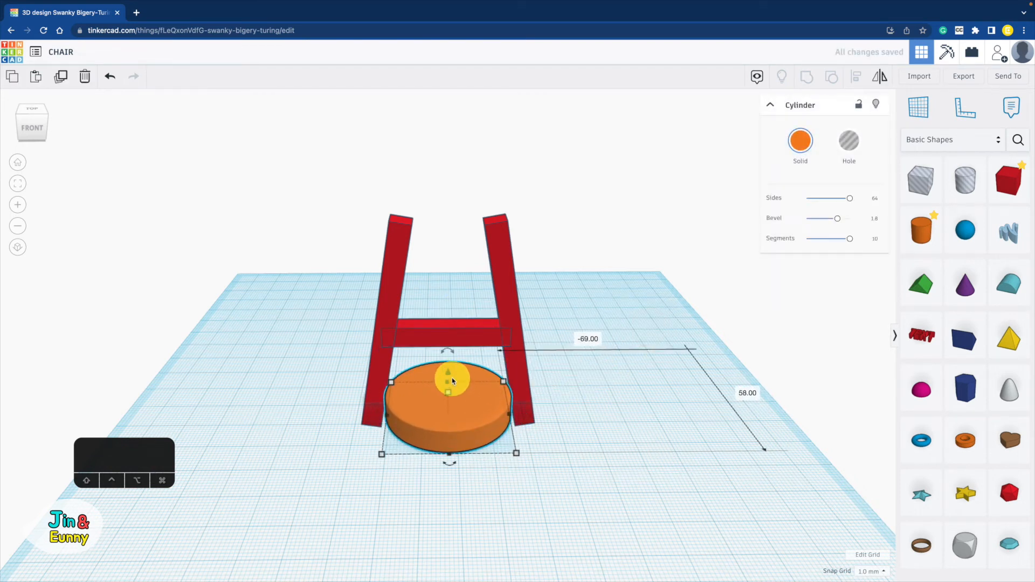
{"action": "left_click_drag", "start_coordinate": [449, 372], "coordinate": [448, 218]}
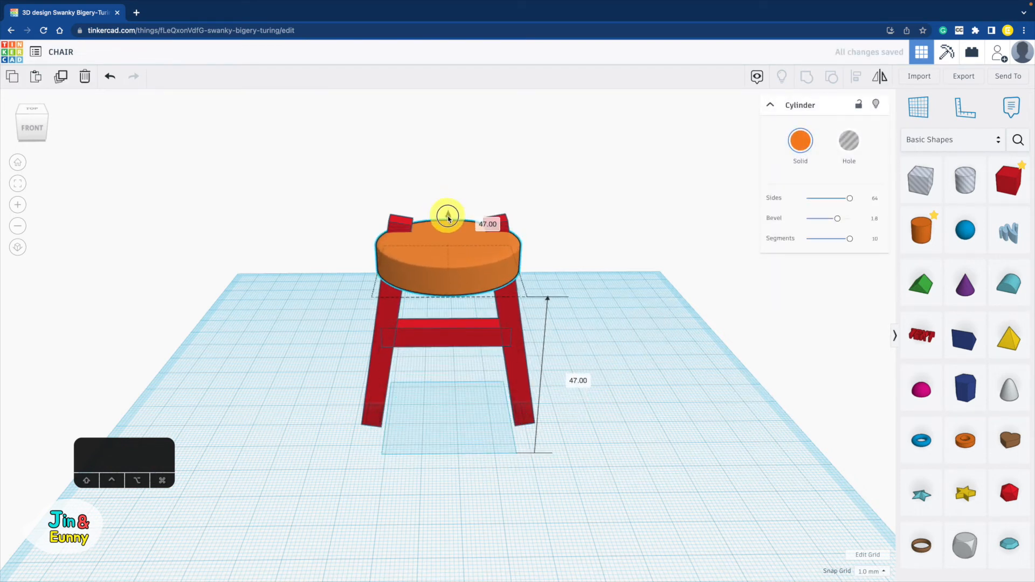
{"action": "right_click_drag", "start_coordinate": [615, 332], "coordinate": [613, 302]}
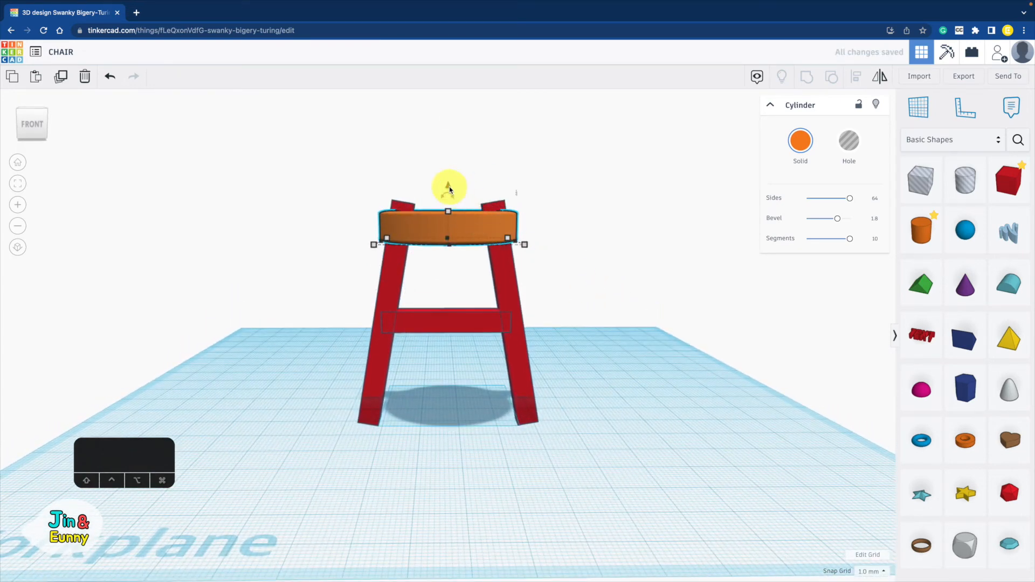
Lower the seat to 40 mm and the crossbar between the legs to 17 mm above the workplane.
{"action": "left_click_drag", "start_coordinate": [450, 189], "coordinate": [448, 219]}
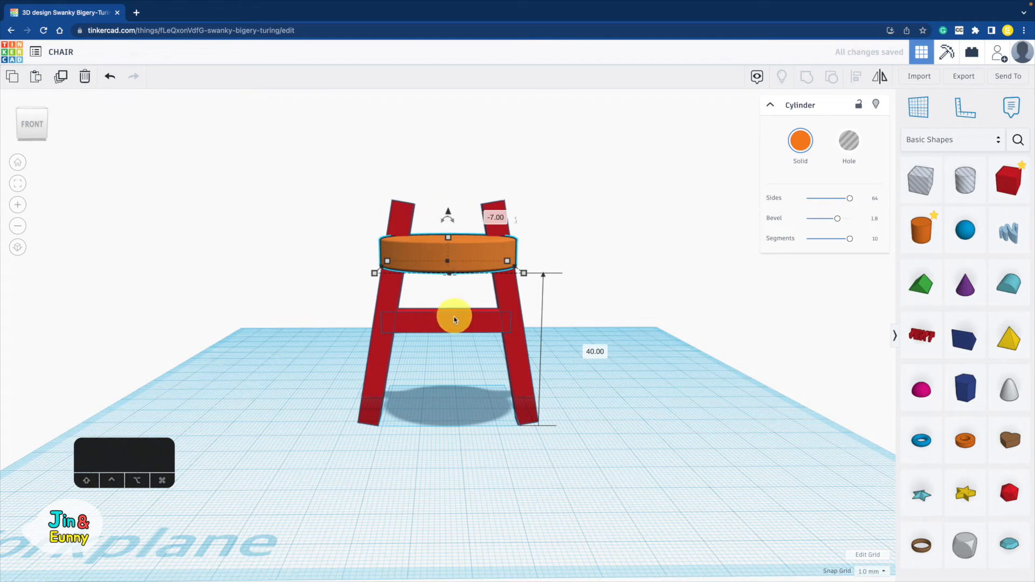
{"action": "left_click", "coordinate": [454, 321]}
{"action": "left_click_drag", "start_coordinate": [446, 290], "coordinate": [446, 300]}
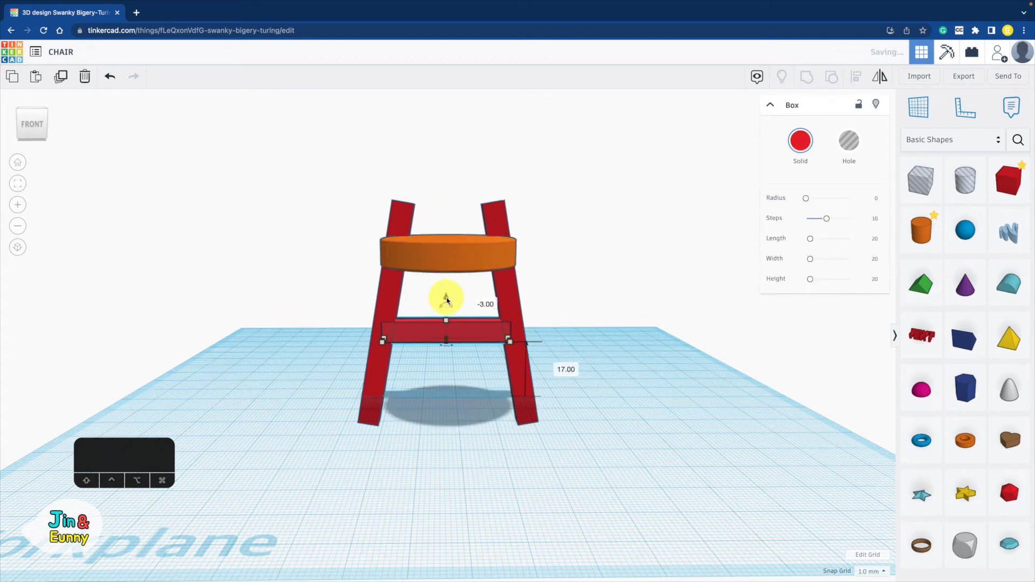
{"action": "mouse_move", "coordinate": [577, 326]}
{"action": "right_mouse_down"}
{"action": "mouse_move", "coordinate": [577, 303]}
{"action": "mouse_move", "coordinate": [576, 335]}
{"action": "right_mouse_up"}
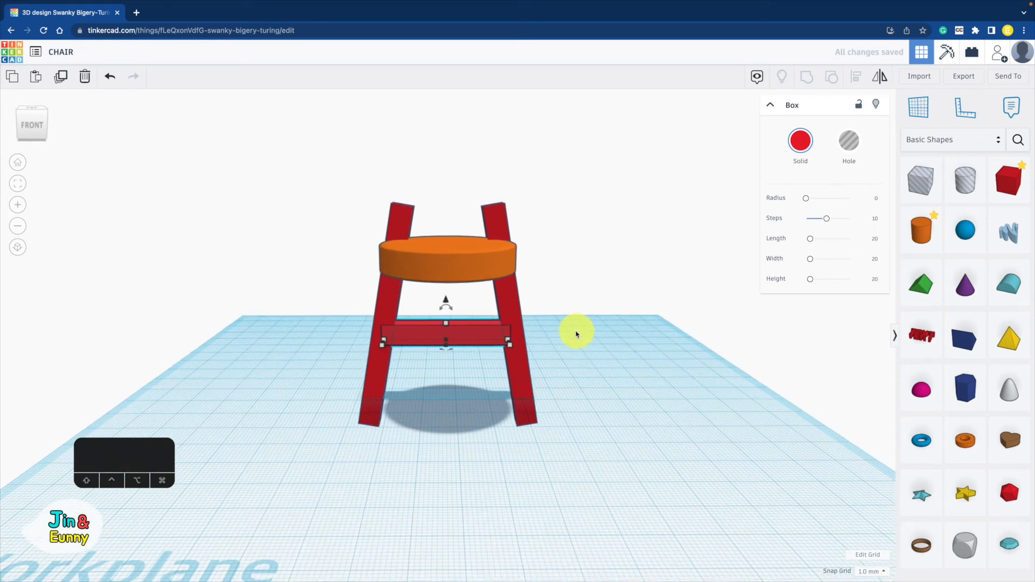
Move the left leg 3 mm and the right leg 4 mm inward, bringing them closer together under the seat.
{"action": "left_click", "coordinate": [367, 384]}
{"action": "key", "text": "Right"}
{"action": "key", "text": "Right"}
{"action": "key", "text": "Right"}
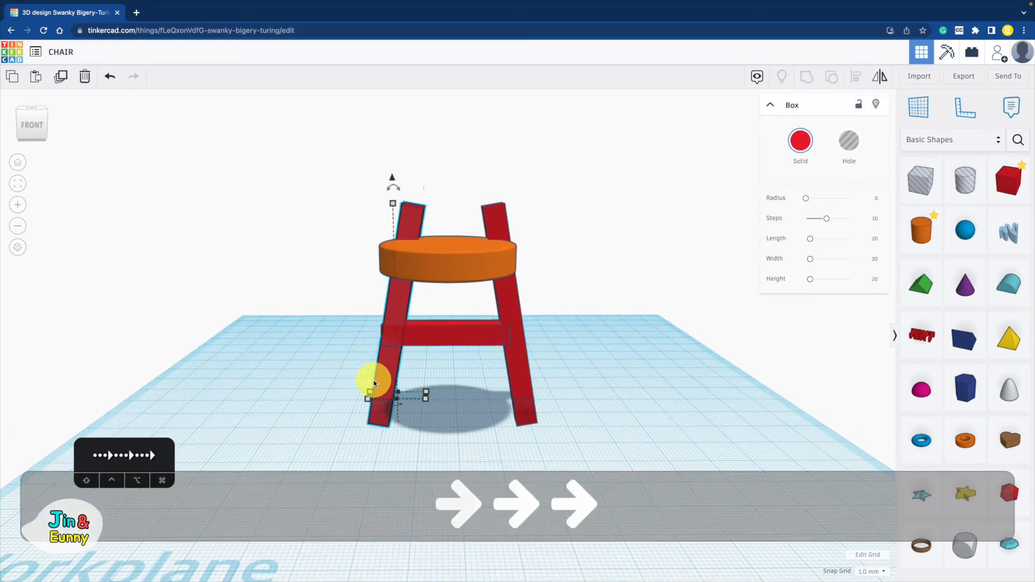
{"action": "left_click", "coordinate": [517, 370]}
{"action": "key", "text": "Left"}
{"action": "key", "text": "Left"}
{"action": "key", "text": "Left"}
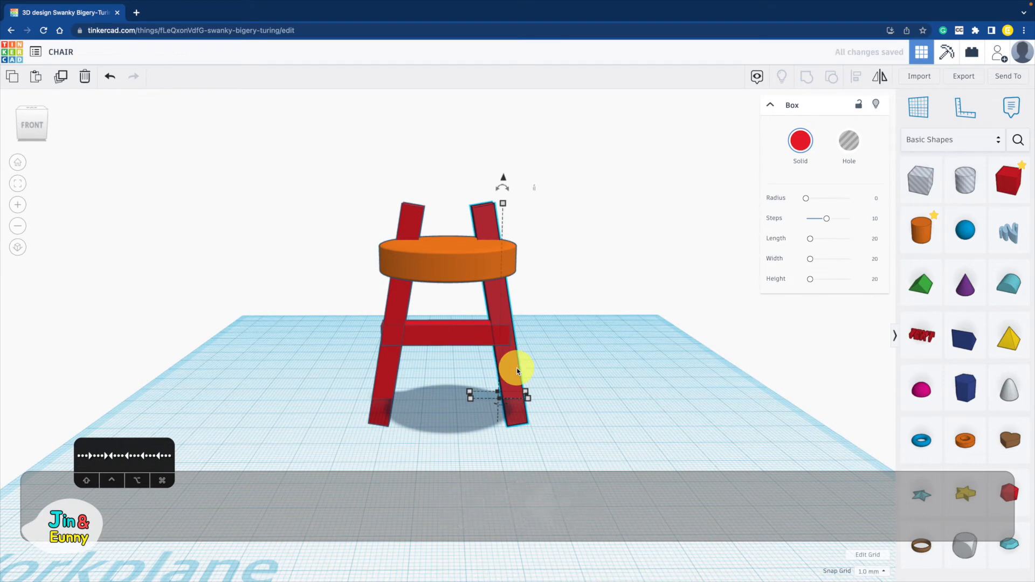
{"action": "key", "text": "Left"}
Slide the seat straight back about 10 mm so that it is centred over the legs.
{"action": "right_click_drag", "start_coordinate": [518, 370], "coordinate": [464, 358]}
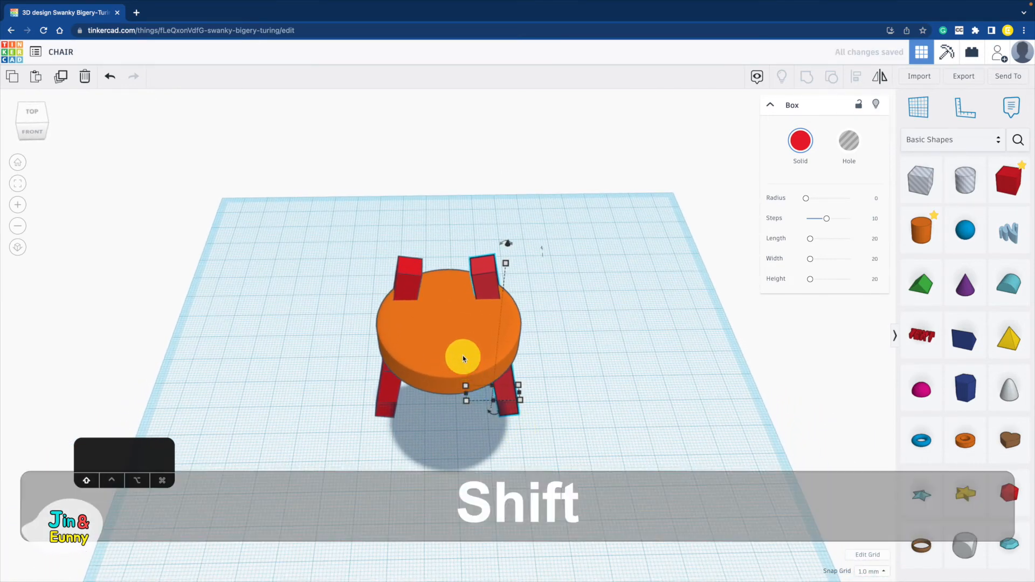
{"action": "left_click_drag", "start_coordinate": [464, 359], "coordinate": [457, 325], "text": "shift"}
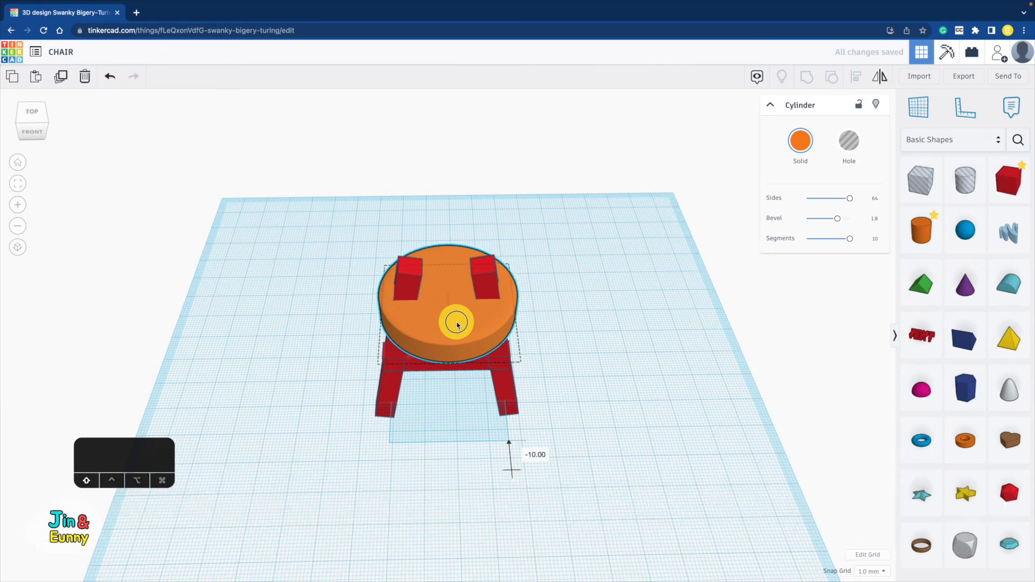
{"action": "right_click_drag", "start_coordinate": [550, 412], "coordinate": [546, 379]}
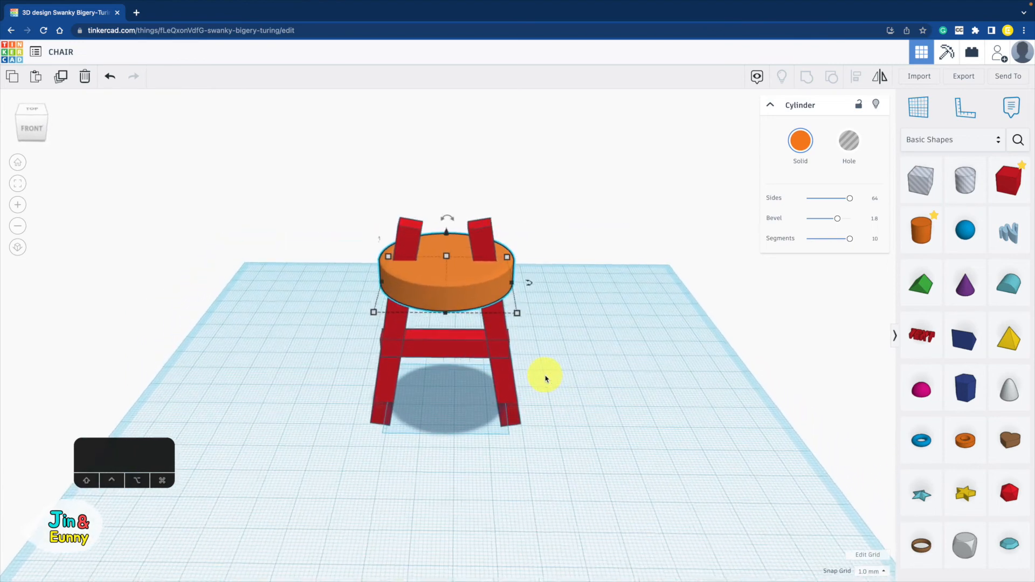
Nudge the left leg 2 mm and the right leg 1 mm further inward.
{"action": "left_click", "coordinate": [387, 373]}
{"action": "key", "text": "Right"}
{"action": "key", "text": "Right"}
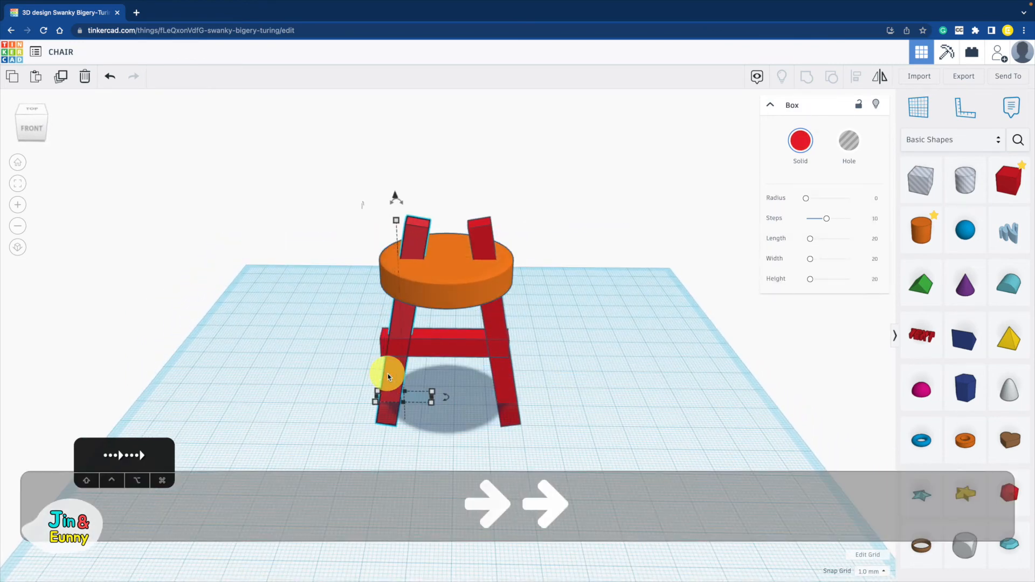
{"action": "left_click", "coordinate": [509, 377]}
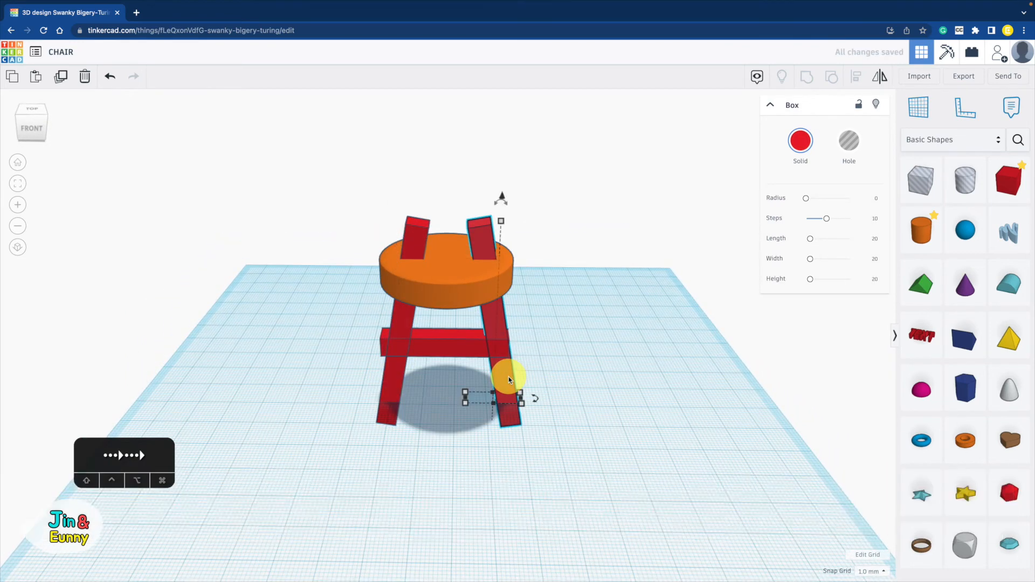
{"action": "key", "text": "Left"}
Group the two slanted legs into one shape.
{"action": "left_click", "coordinate": [397, 366], "text": "shift"}
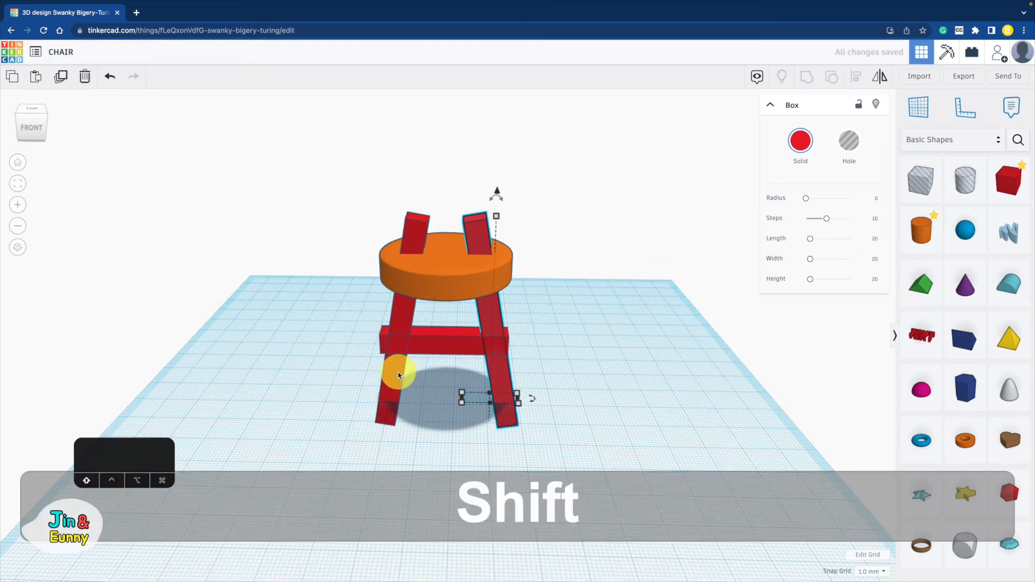
{"action": "left_click", "coordinate": [813, 76]}
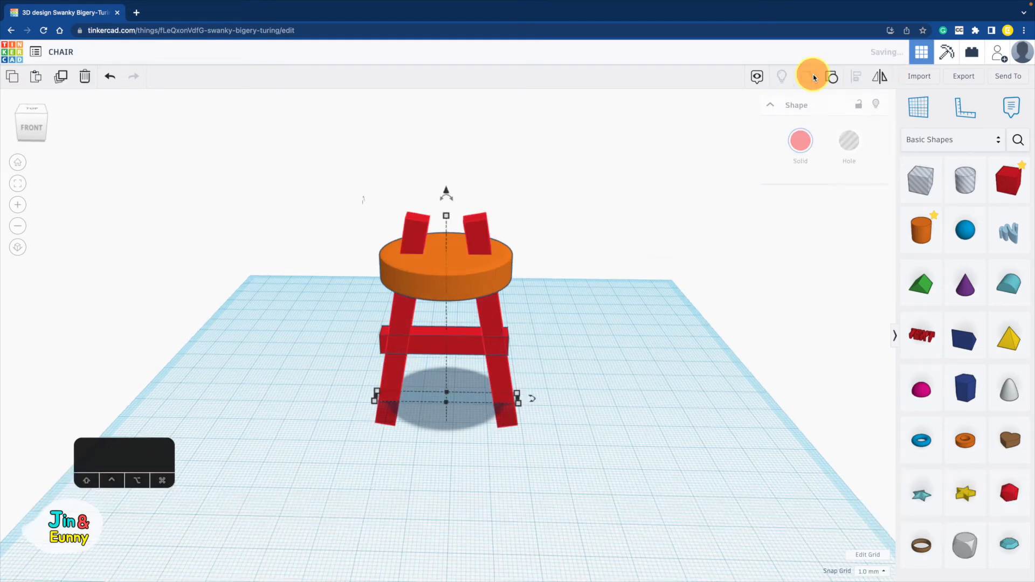
{"action": "left_click", "coordinate": [564, 356]}
Shorten the crossbar to 30 mm so both ends stay inside the legs, and make it thinner.
{"action": "left_click", "coordinate": [444, 343]}
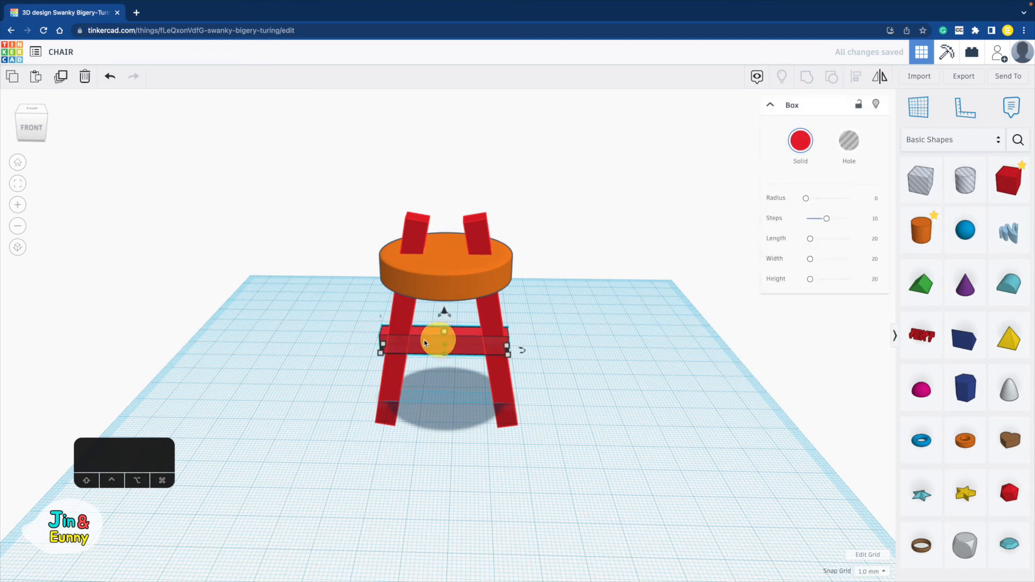
{"action": "left_click_drag", "start_coordinate": [382, 351], "coordinate": [387, 351]}
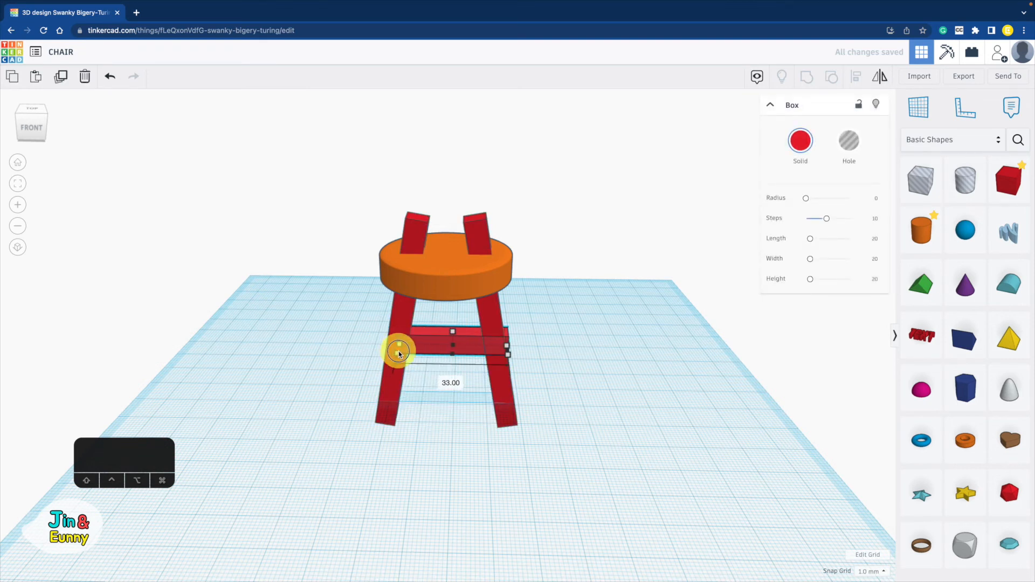
{"action": "left_click_drag", "start_coordinate": [509, 352], "coordinate": [509, 353]}
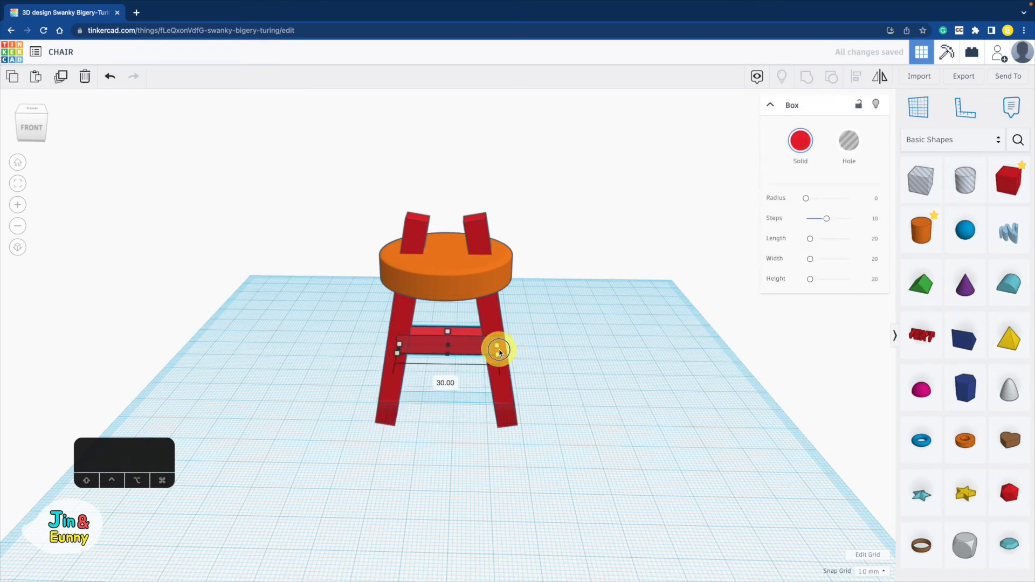
{"action": "right_click_drag", "start_coordinate": [448, 335], "coordinate": [447, 329]}
{"action": "left_click_drag", "start_coordinate": [448, 329], "coordinate": [453, 307]}
{"action": "mouse_move", "coordinate": [566, 352]}
{"action": "right_mouse_down"}
{"action": "mouse_move", "coordinate": [566, 331]}
{"action": "mouse_move", "coordinate": [566, 354]}
{"action": "right_mouse_up"}
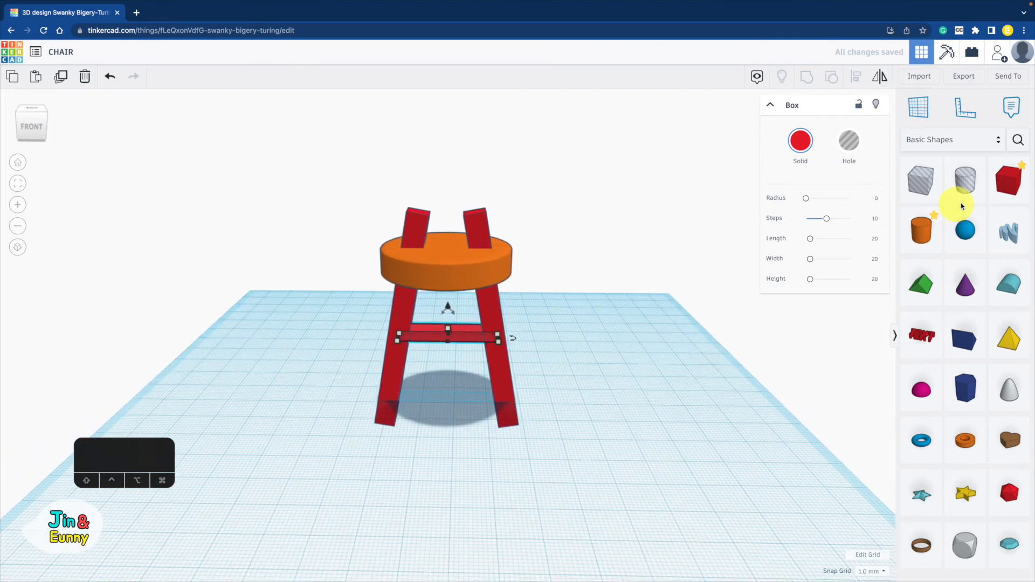
Add a large box hole around the leg bottoms and lower it to 20 mm below the workplane.
{"action": "left_click_drag", "start_coordinate": [916, 195], "coordinate": [605, 474]}
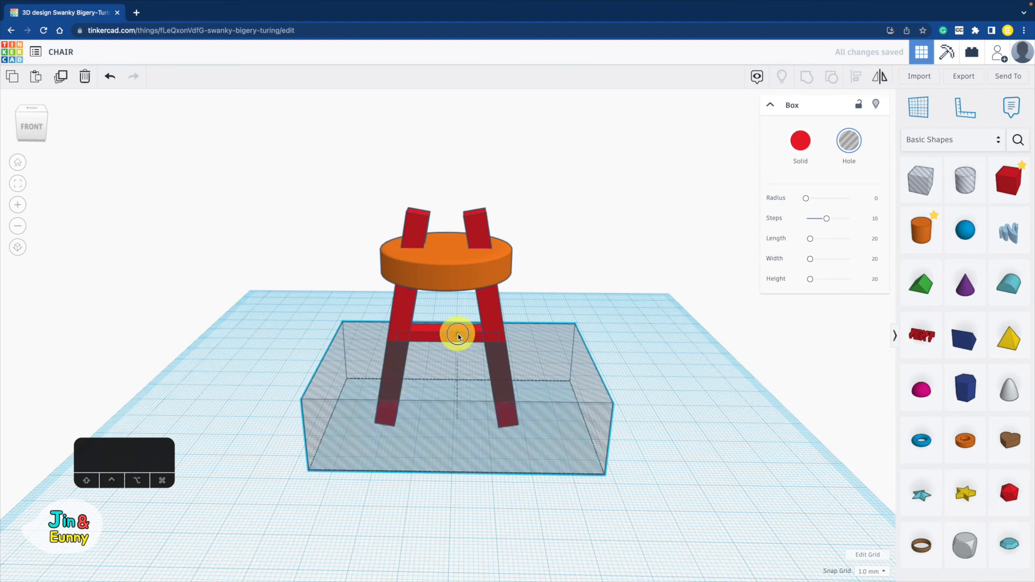
{"action": "left_click_drag", "start_coordinate": [455, 330], "coordinate": [460, 399]}
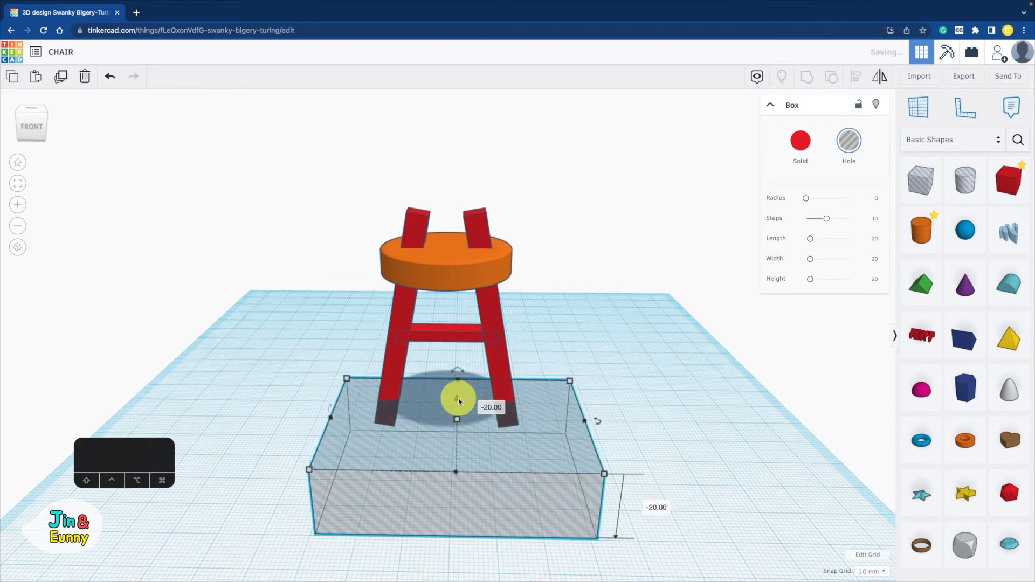
{"action": "left_click", "coordinate": [745, 386]}
Set the workplane on the seat's top and add a box hole about 63 by 76 mm over the leg tops, lowered partway into the seat.
{"action": "left_click", "coordinate": [918, 110]}
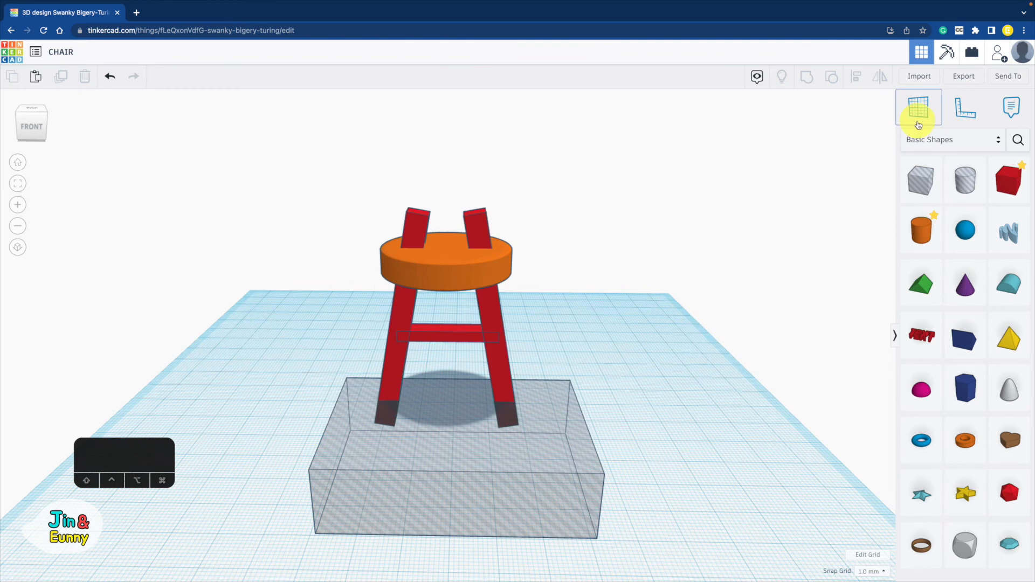
{"action": "left_click", "coordinate": [454, 251]}
{"action": "left_click_drag", "start_coordinate": [921, 179], "coordinate": [564, 301]}
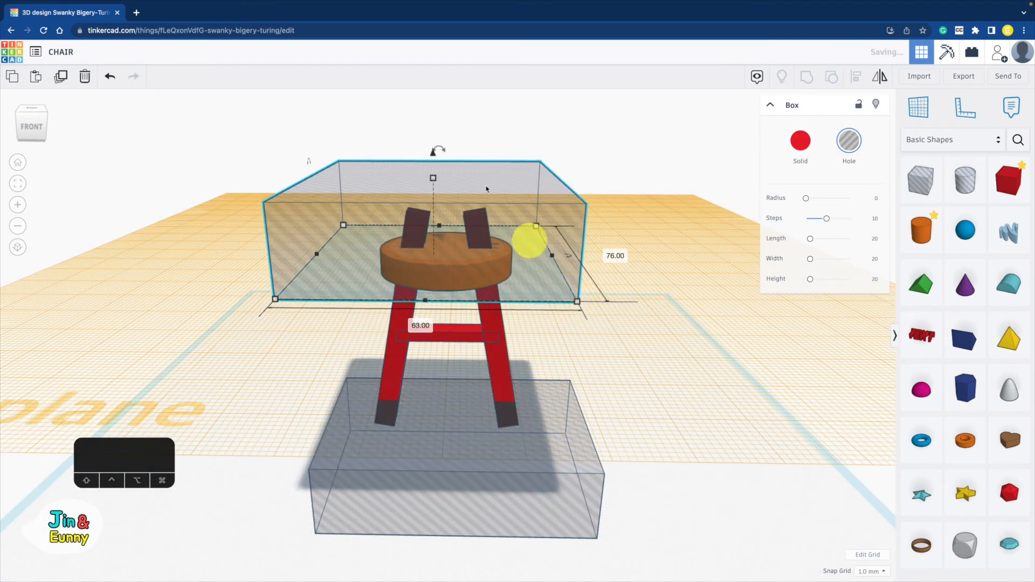
{"action": "mouse_move", "coordinate": [434, 158]}
{"action": "left_mouse_down"}
{"action": "mouse_move", "coordinate": [437, 183]}
{"action": "mouse_move", "coordinate": [434, 169]}
{"action": "left_mouse_up"}
Group the legs with both box holes to cut off their top and bottom ends.
{"action": "left_click", "coordinate": [504, 358], "text": "shift"}
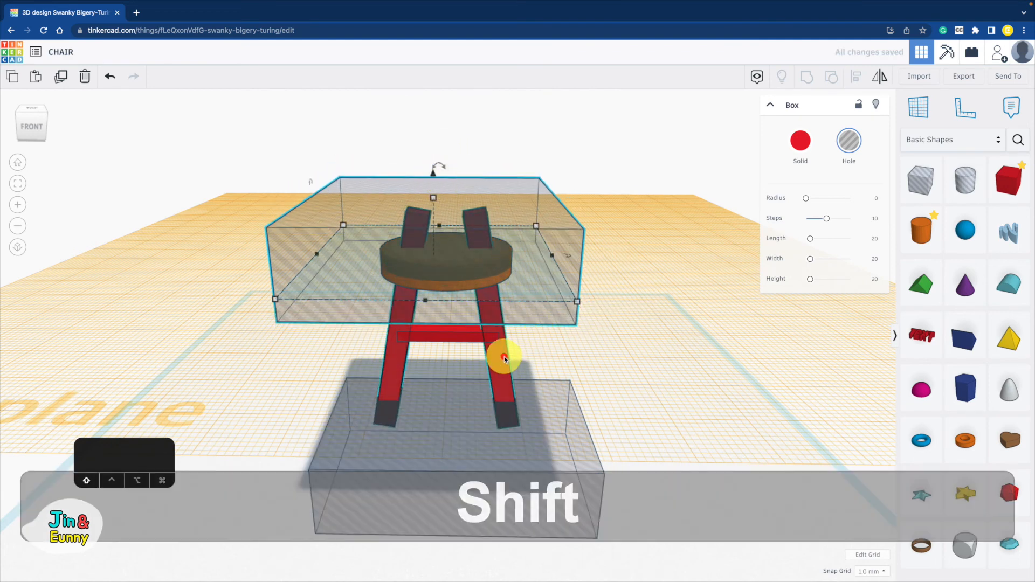
{"action": "left_click", "coordinate": [547, 409], "text": "shift"}
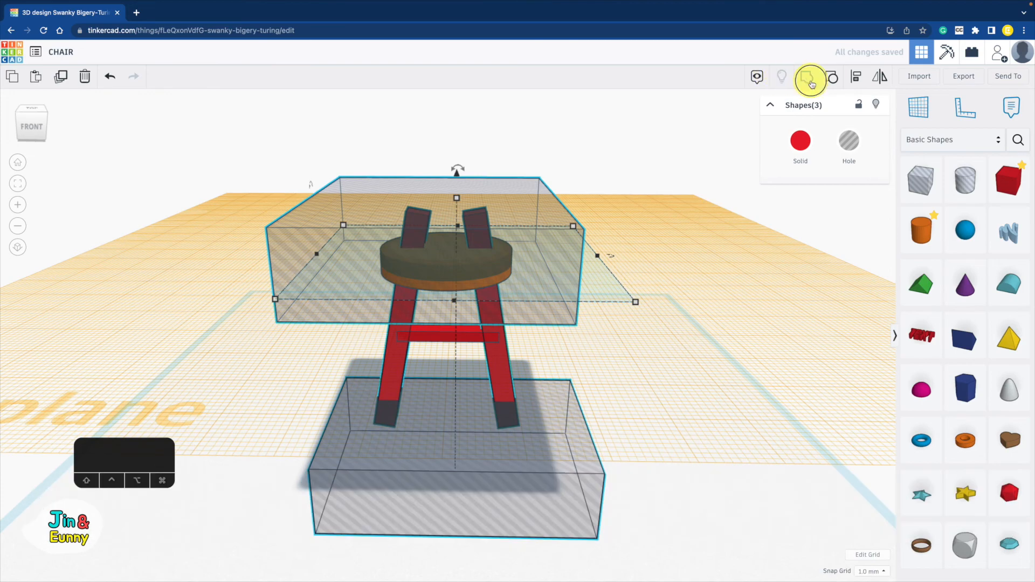
{"action": "left_click", "coordinate": [811, 83]}
Return the workplane to the original base grid.
{"action": "left_click", "coordinate": [619, 314]}
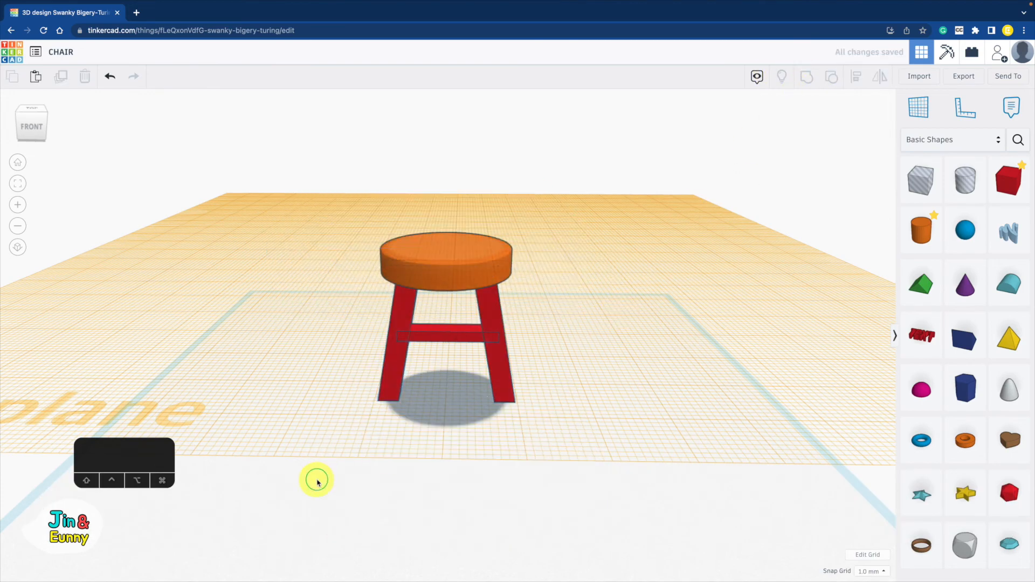
{"action": "mouse_move", "coordinate": [317, 482]}
{"action": "right_mouse_down"}
{"action": "mouse_move", "coordinate": [573, 460]}
{"action": "mouse_move", "coordinate": [485, 477]}
{"action": "mouse_move", "coordinate": [312, 480]}
{"action": "right_mouse_up"}
{"action": "left_click", "coordinate": [631, 417]}
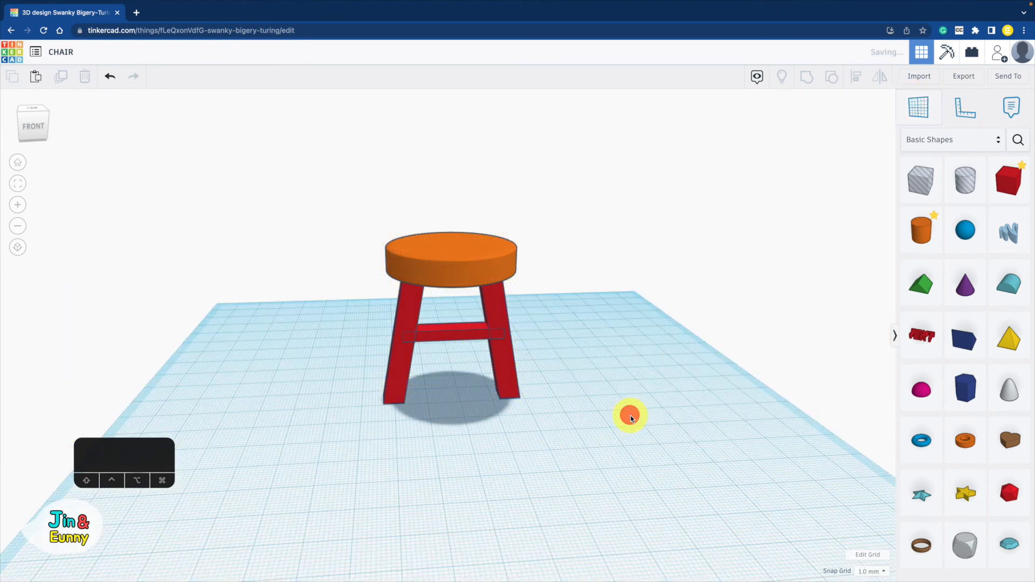
Group the legs with the crossbar and colour the group dark brown.
{"action": "left_click_drag", "start_coordinate": [542, 329], "coordinate": [377, 370]}
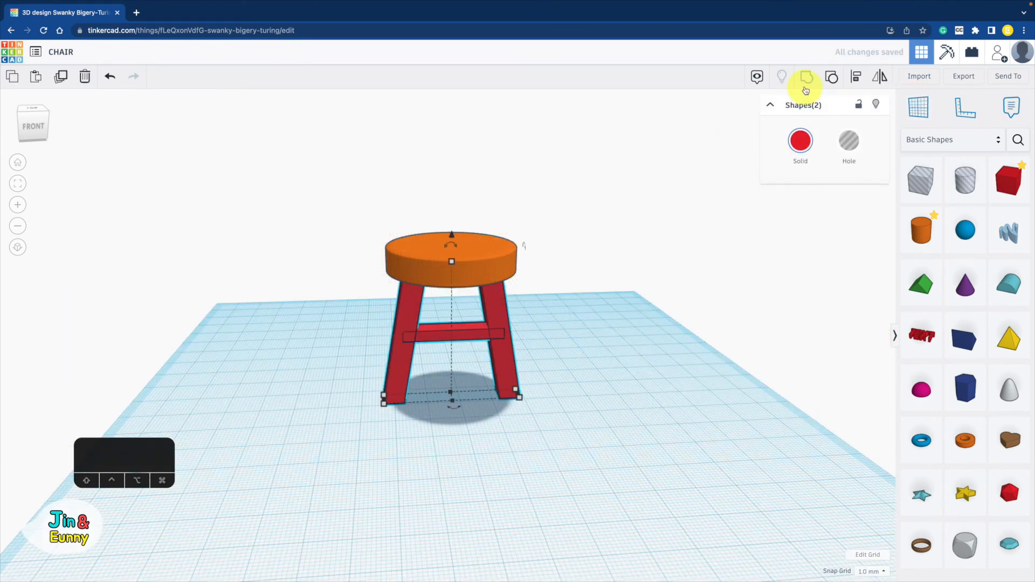
{"action": "left_click", "coordinate": [805, 80]}
{"action": "left_click", "coordinate": [800, 141]}
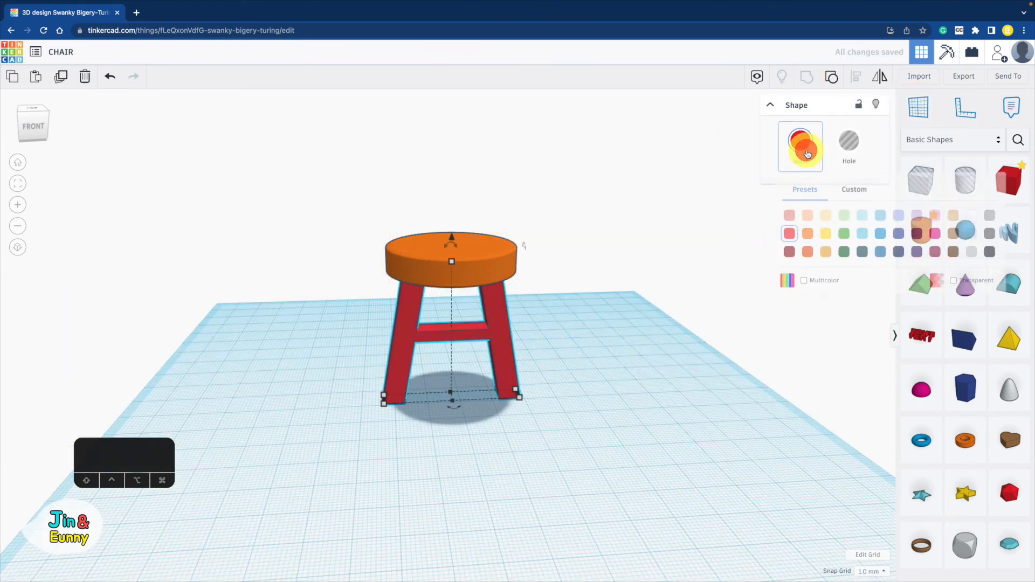
{"action": "left_click", "coordinate": [953, 253]}
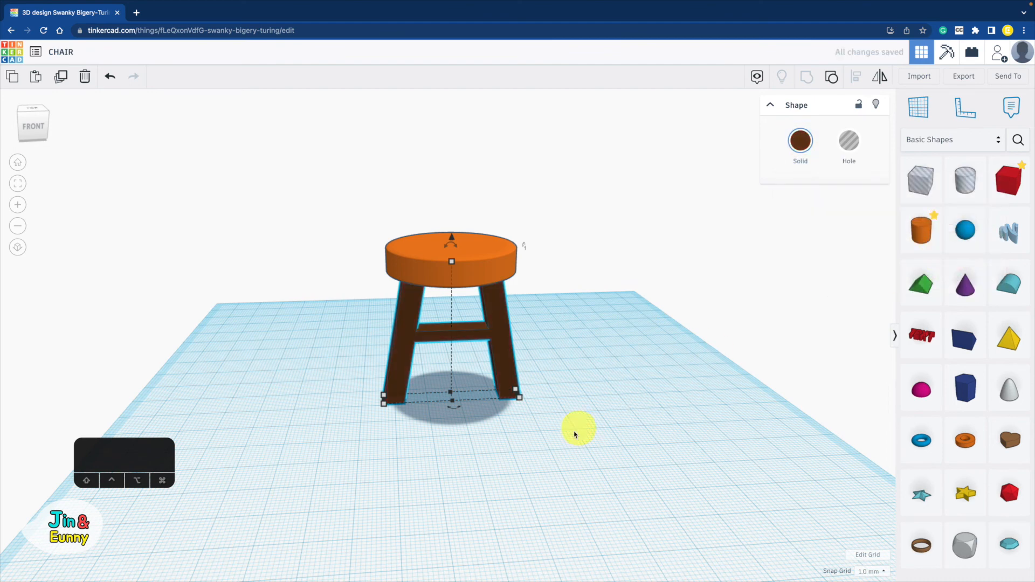
Duplicate the leg frame in place and rotate the copy 90° to form the second pair of legs.
{"action": "right_click_drag", "start_coordinate": [573, 434], "coordinate": [555, 432]}
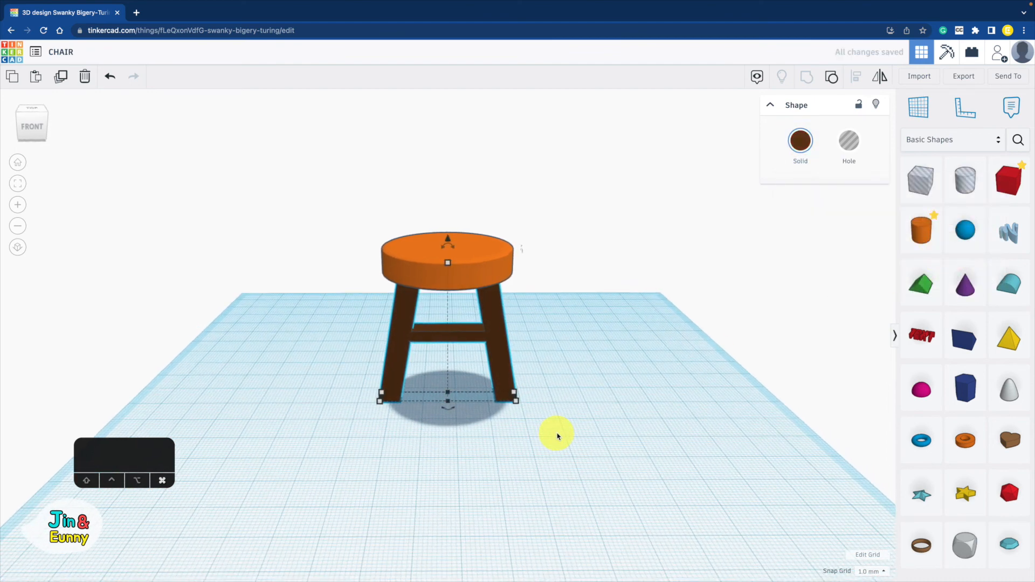
{"action": "key", "text": "super+d"}
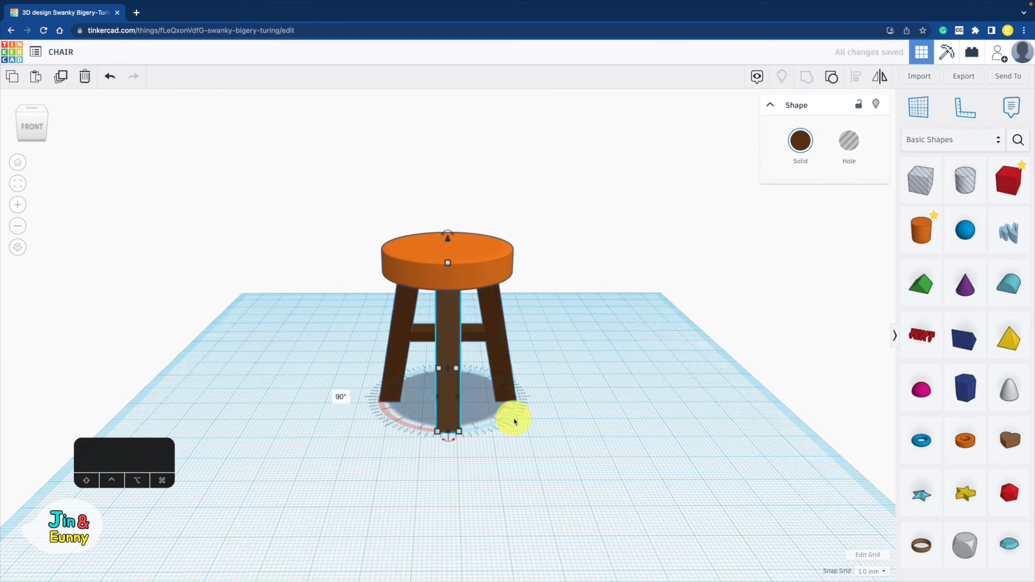
{"action": "right_click_drag", "start_coordinate": [514, 422], "coordinate": [634, 416]}
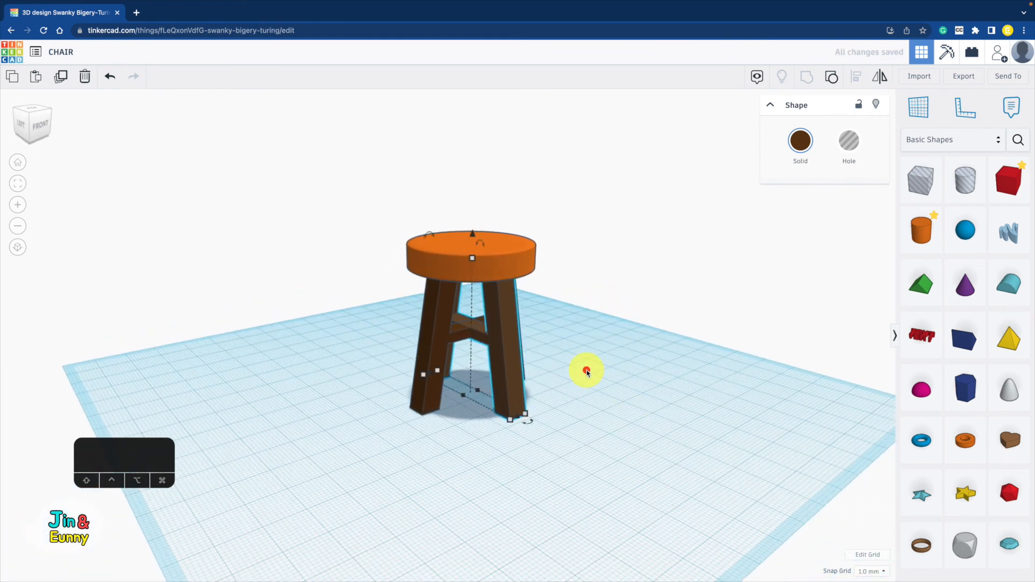
Lower the seat slightly onto the tops of the four legs.
{"action": "left_click", "coordinate": [574, 359]}
{"action": "left_click", "coordinate": [481, 259]}
{"action": "mouse_move", "coordinate": [473, 232]}
{"action": "left_mouse_down"}
{"action": "mouse_move", "coordinate": [469, 215]}
{"action": "mouse_move", "coordinate": [477, 238]}
{"action": "left_mouse_up"}
{"action": "right_click_drag", "start_coordinate": [628, 371], "coordinate": [698, 338]}
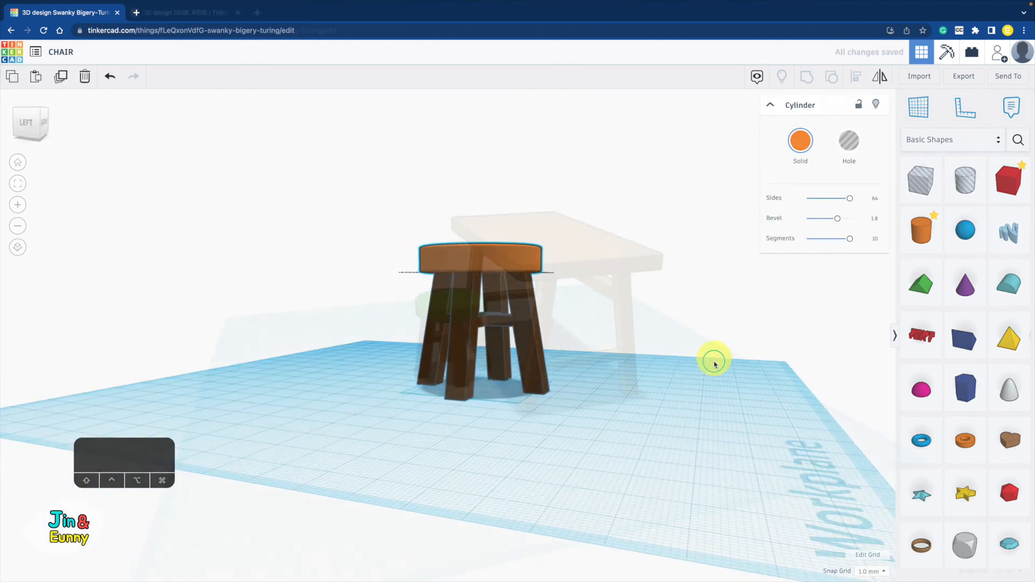